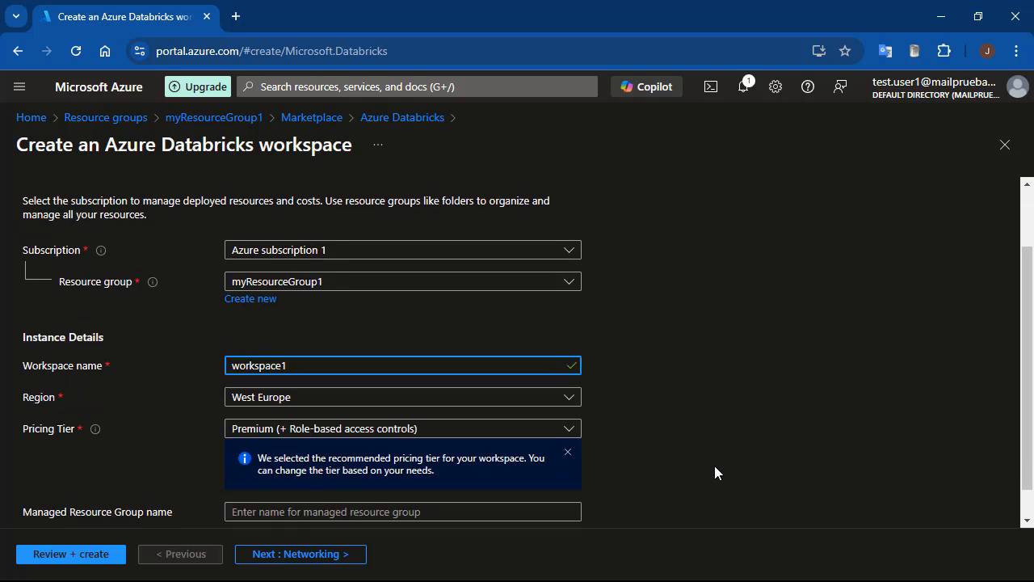
Review and create the Azure Databricks workspace "workspace1" in myResourceGroup1 with West Europe region and Premium pricing tier.
scroll(714, 466, down, 2)
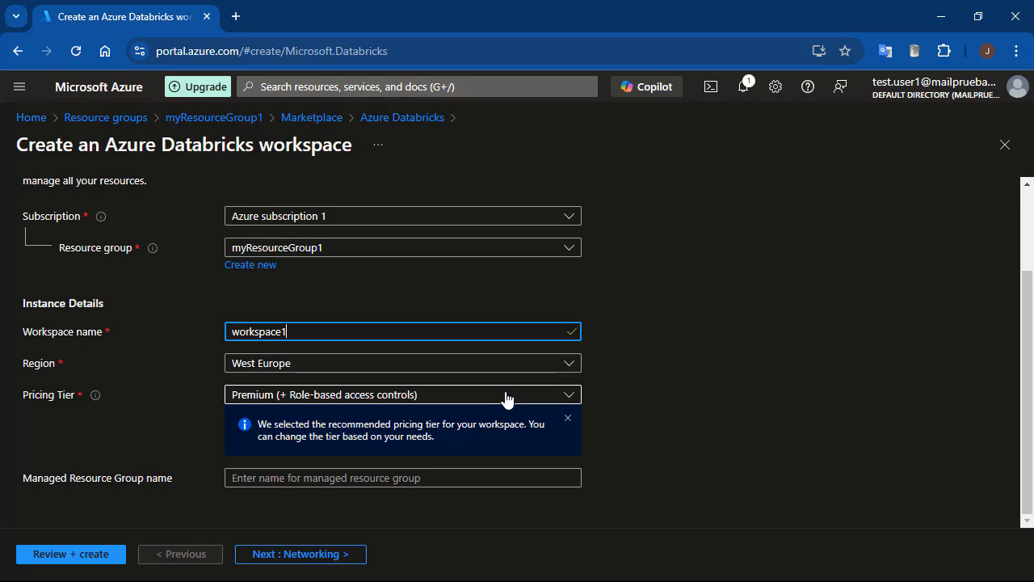
click(106, 556)
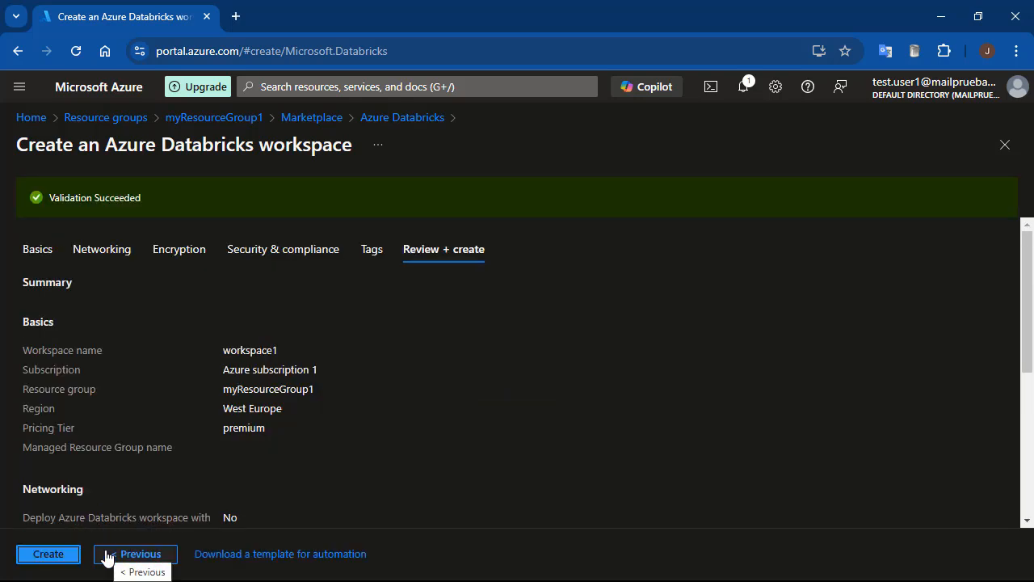
click(48, 556)
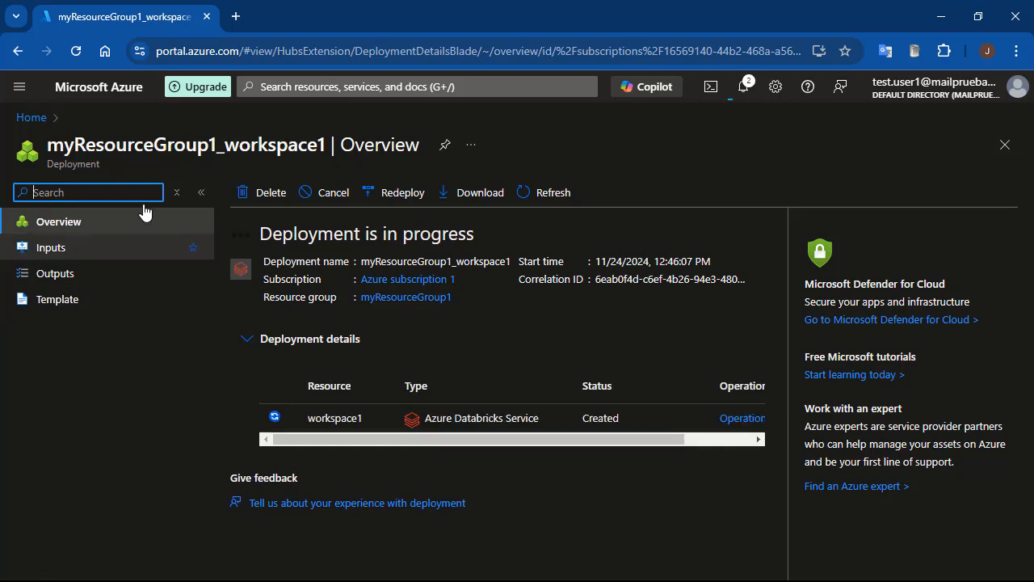
From myResourceGroup1, find Microsoft's Storage account in the Marketplace by searching for "storage" and start creating one.
click(33, 118)
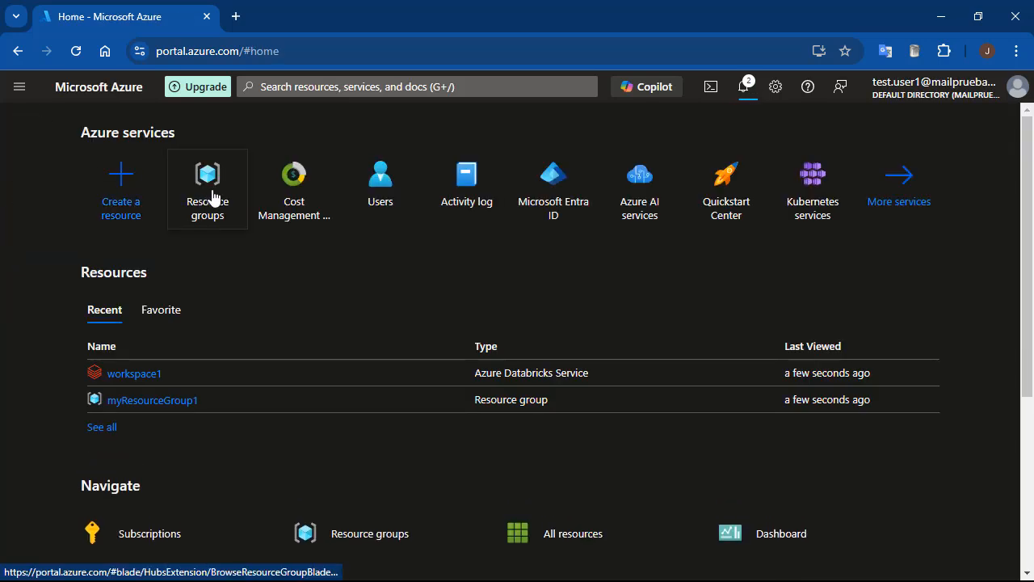
click(156, 402)
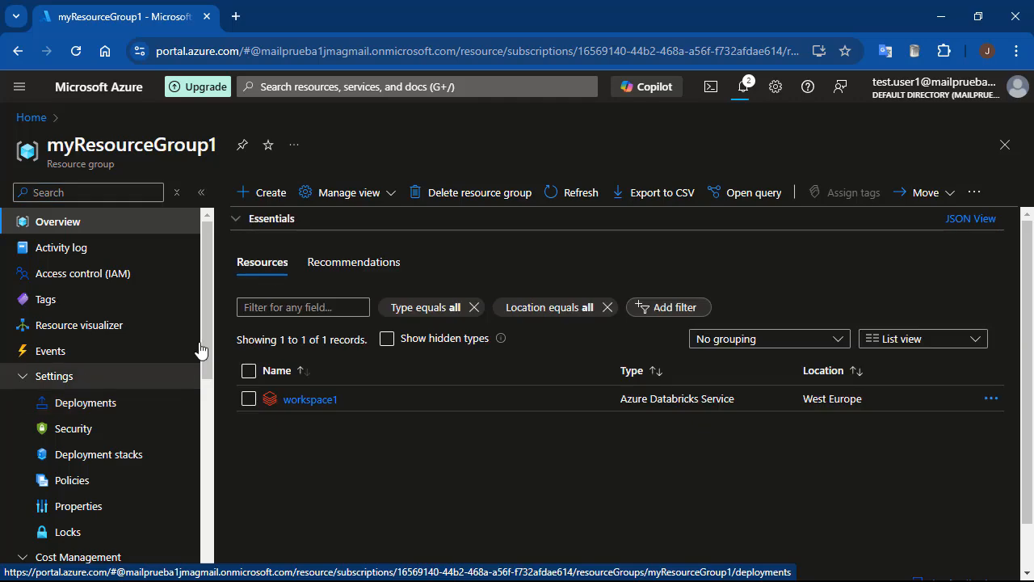
click(263, 202)
text(storage)
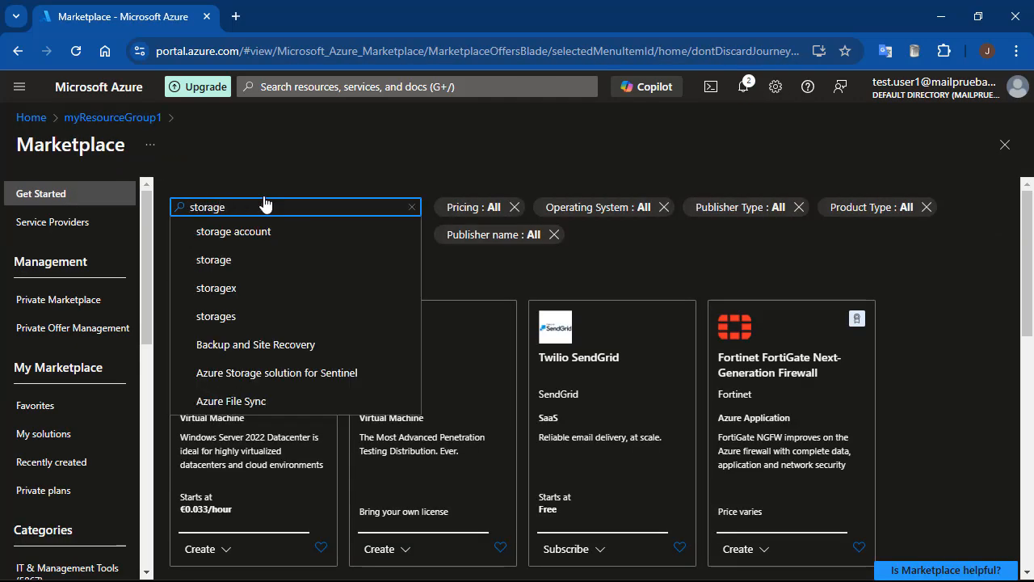
click(242, 233)
click(374, 416)
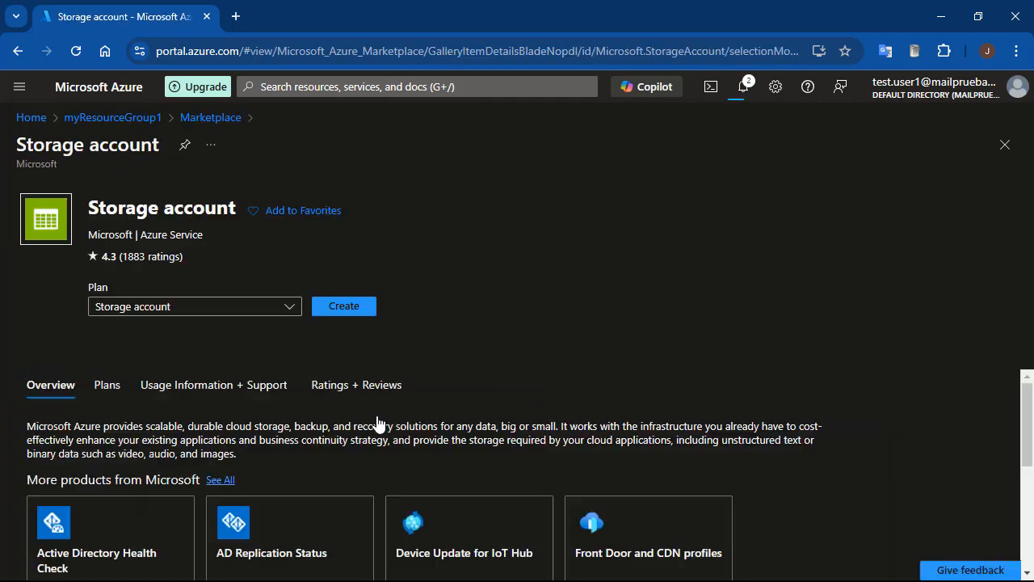
click(348, 310)
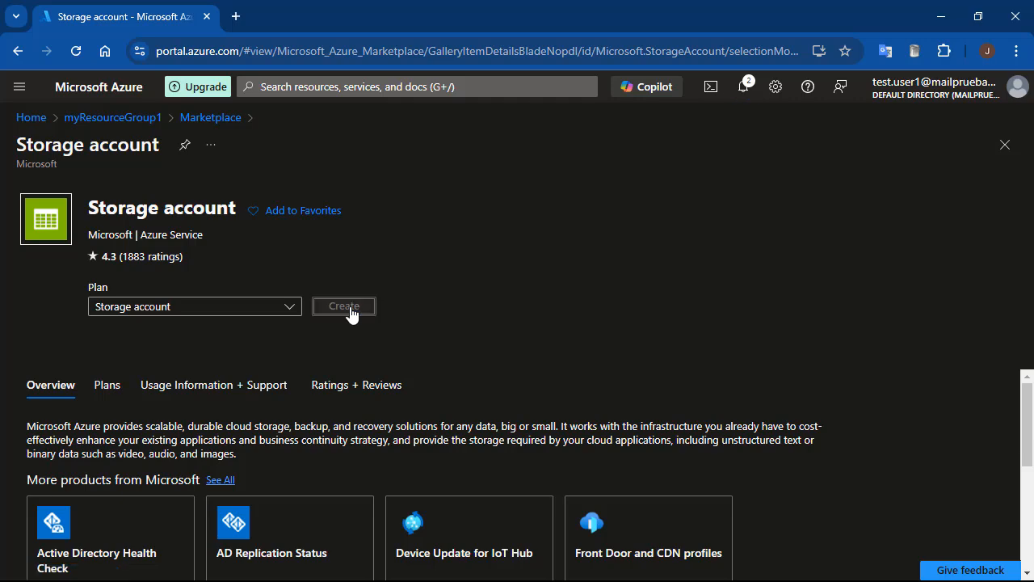
Name the new storage account "deltalakejma201401" in the instance details.
scroll(351, 323, down, 2)
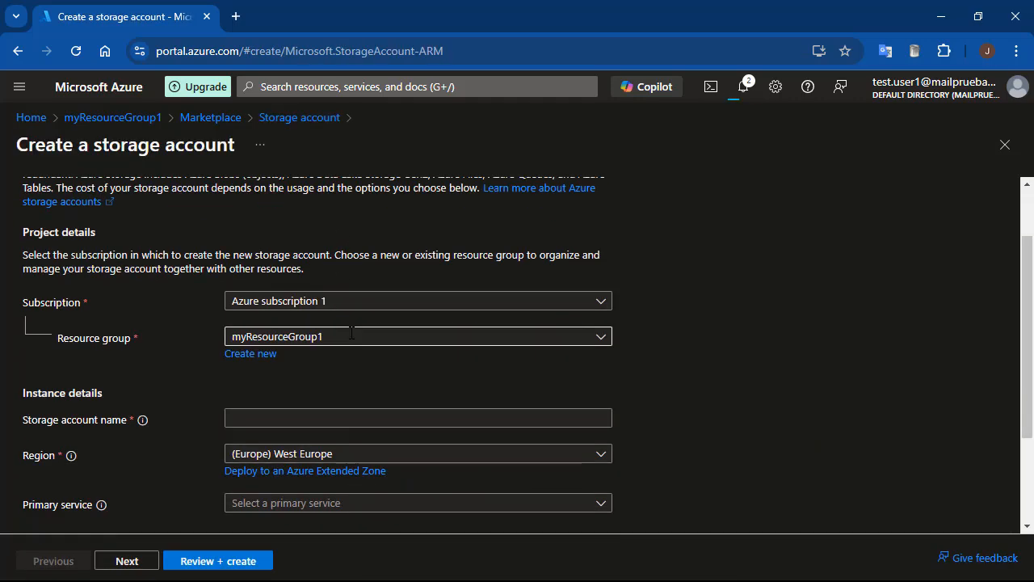
scroll(350, 332, down, 1)
click(351, 338)
text(deltalakejm)
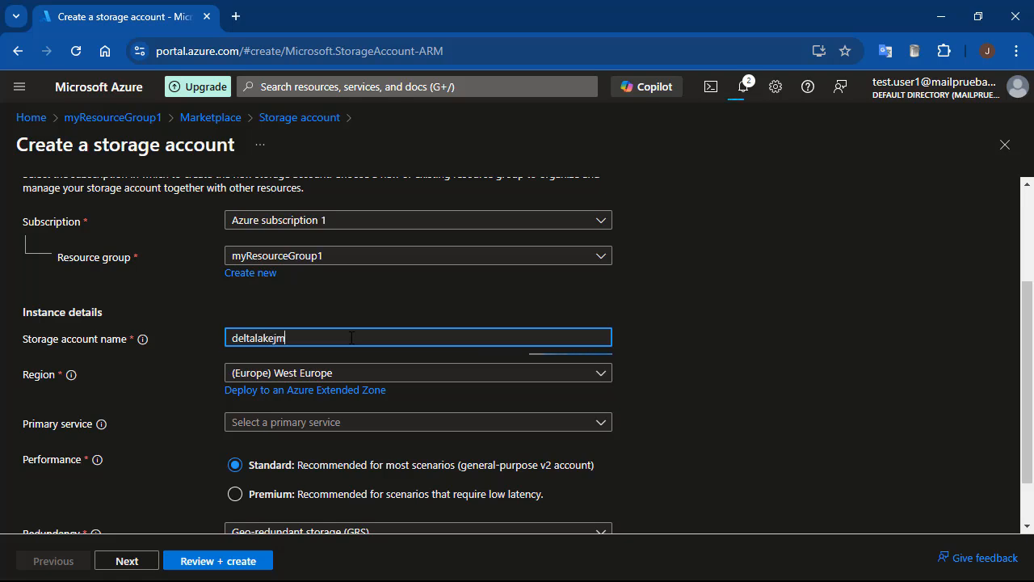
text(a201401)
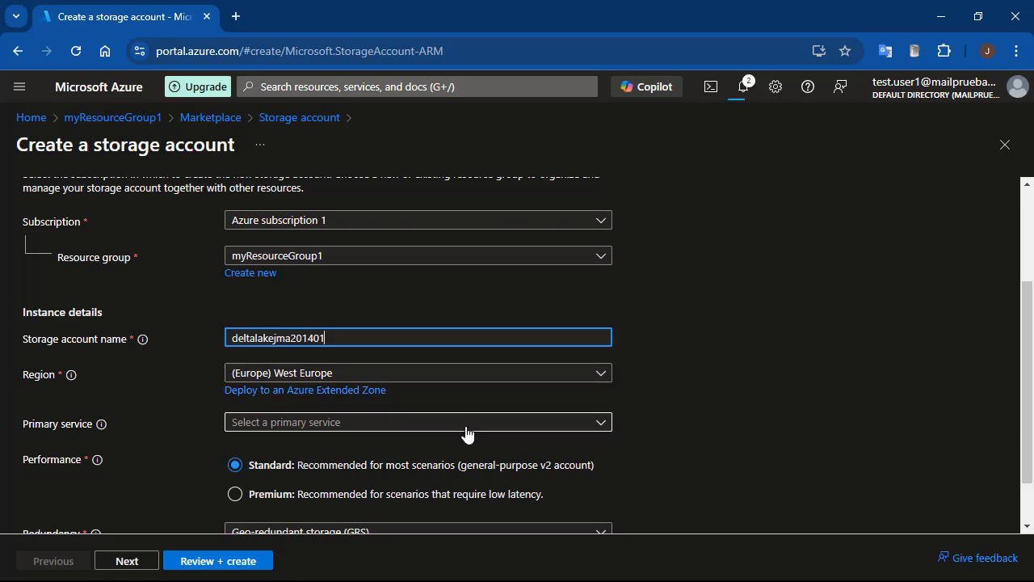
Set the storage account's performance to Premium and its premium account type to Block blobs.
click(235, 494)
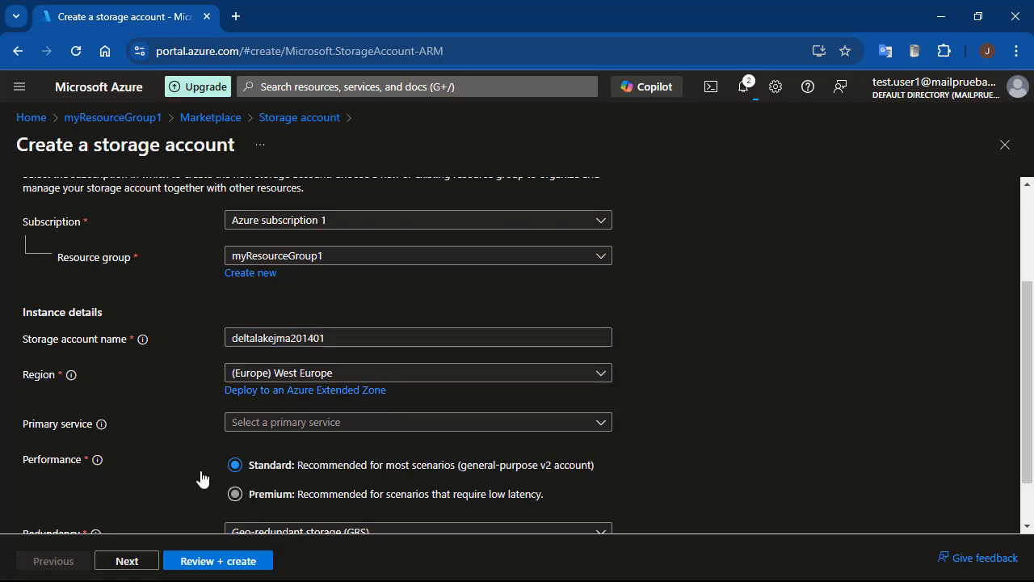
scroll(170, 444, down, 1)
click(312, 458)
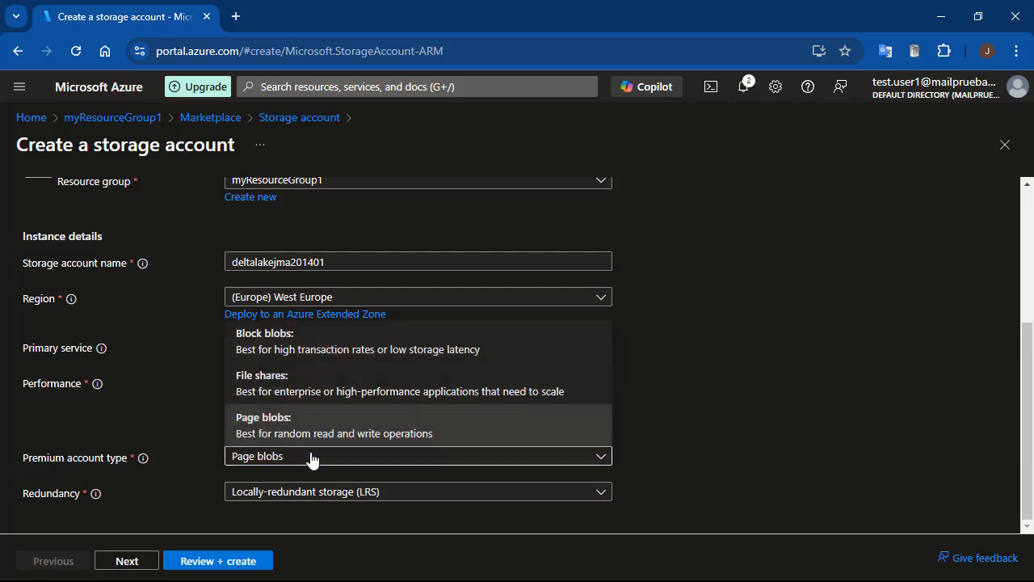
click(305, 349)
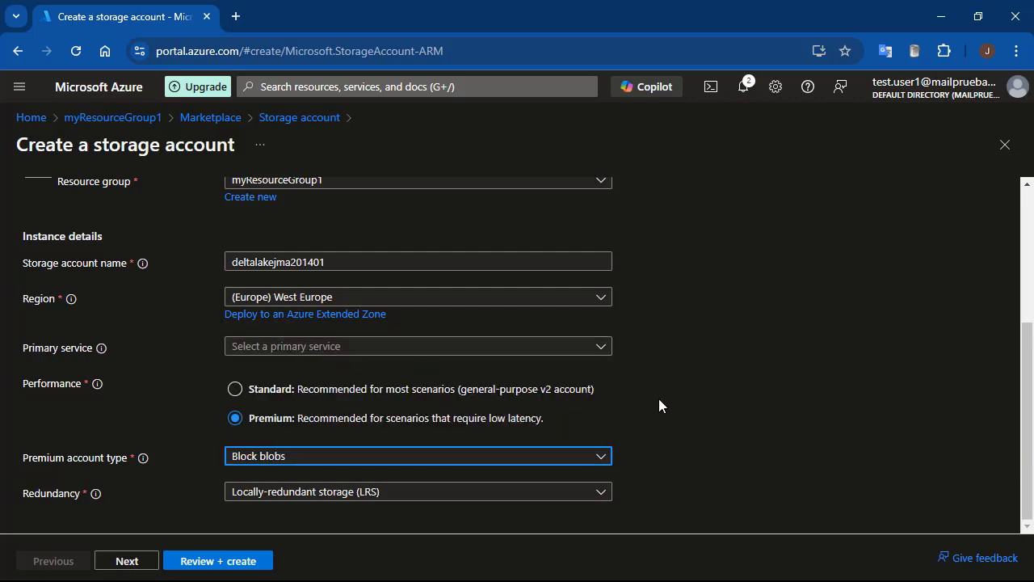
scroll(97, 212, up, 3)
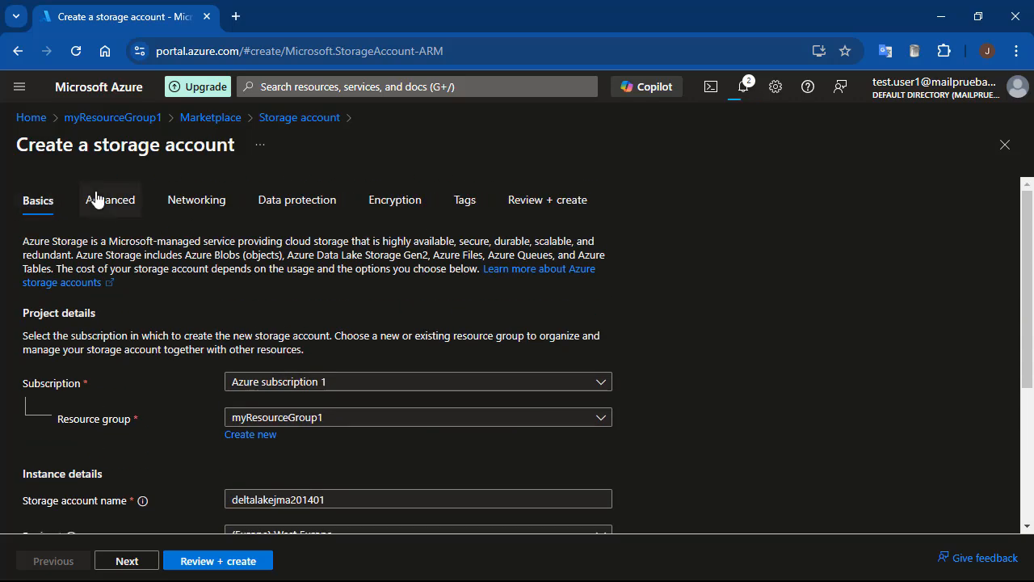
Enable the hierarchical namespace in the advanced settings, and review and create the storage account.
click(100, 202)
scroll(386, 335, down, 3)
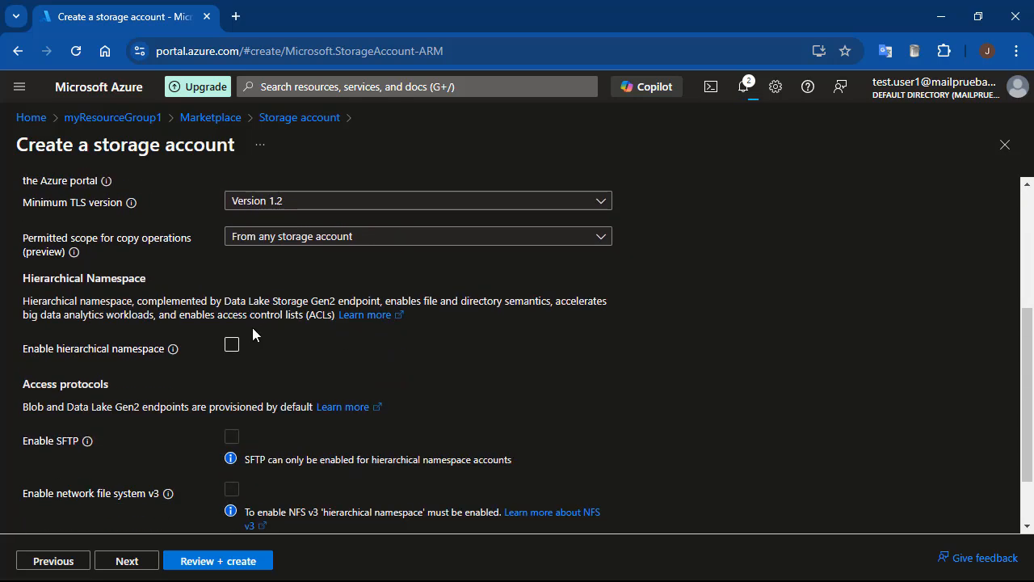
click(232, 347)
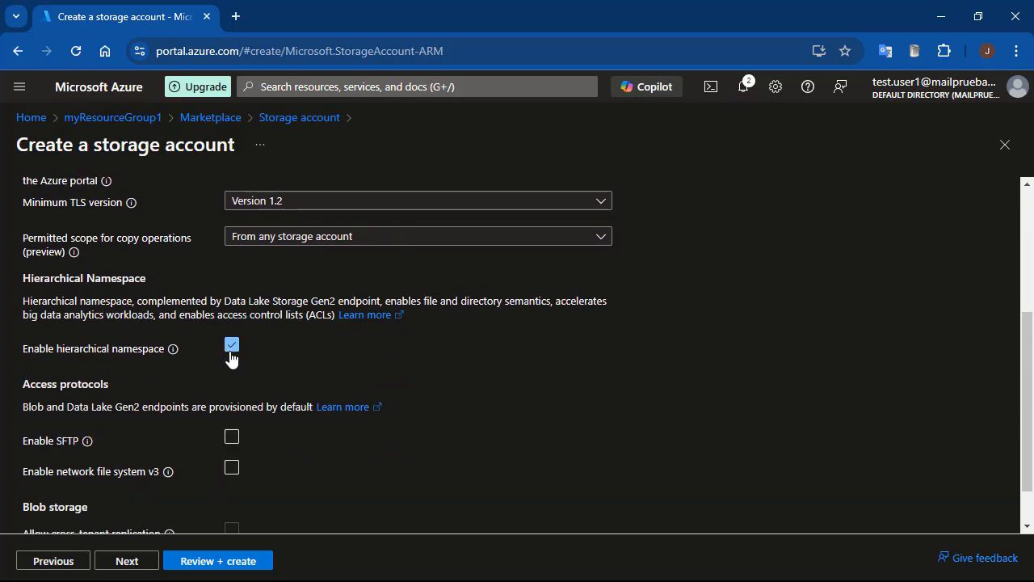
click(223, 564)
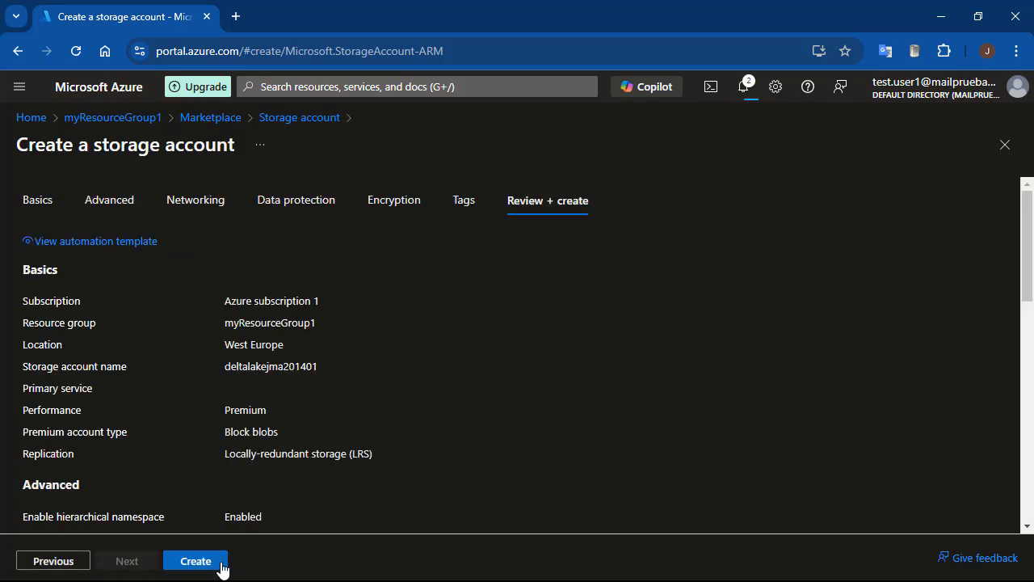
click(195, 561)
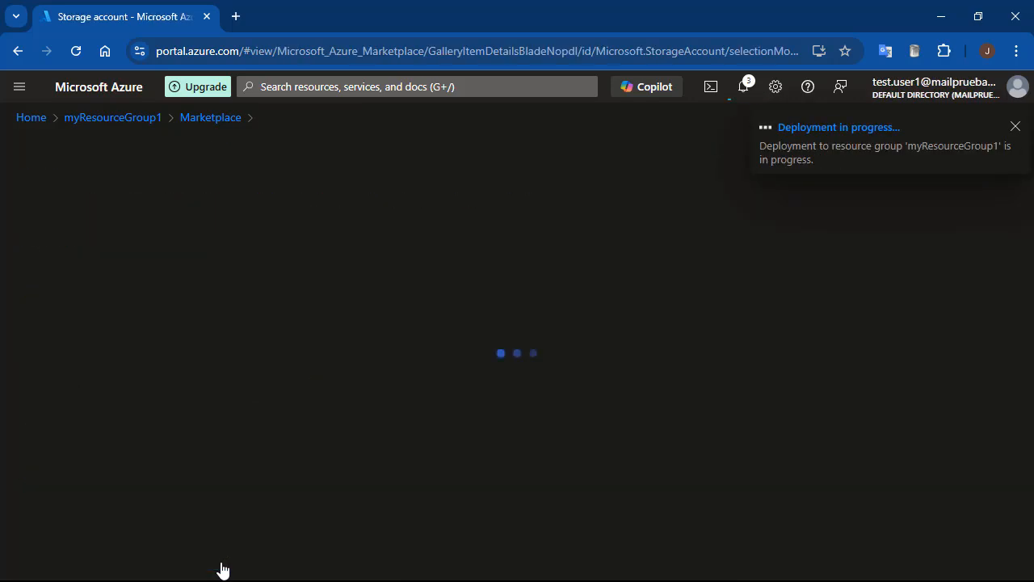
Check the resources in myResourceGroup1 and in the managed resource group databricks-rg-workspace1-672sf4vfwpkxq.
click(31, 118)
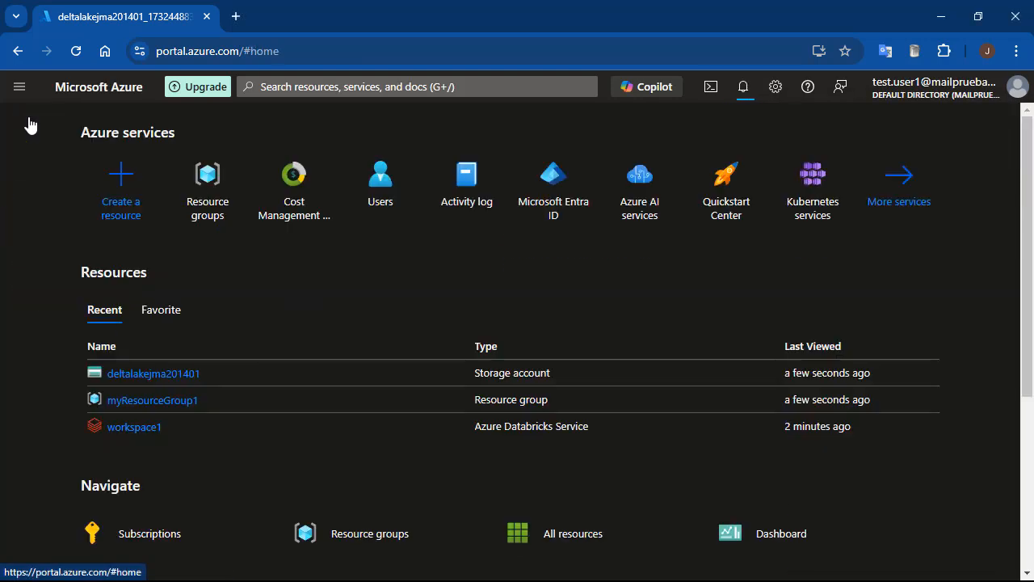
click(153, 404)
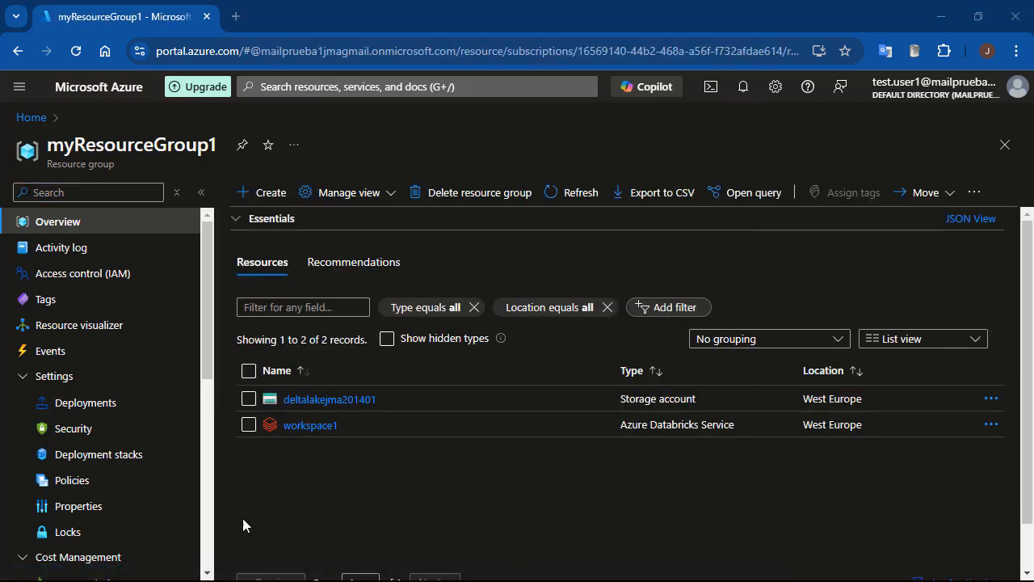
click(29, 118)
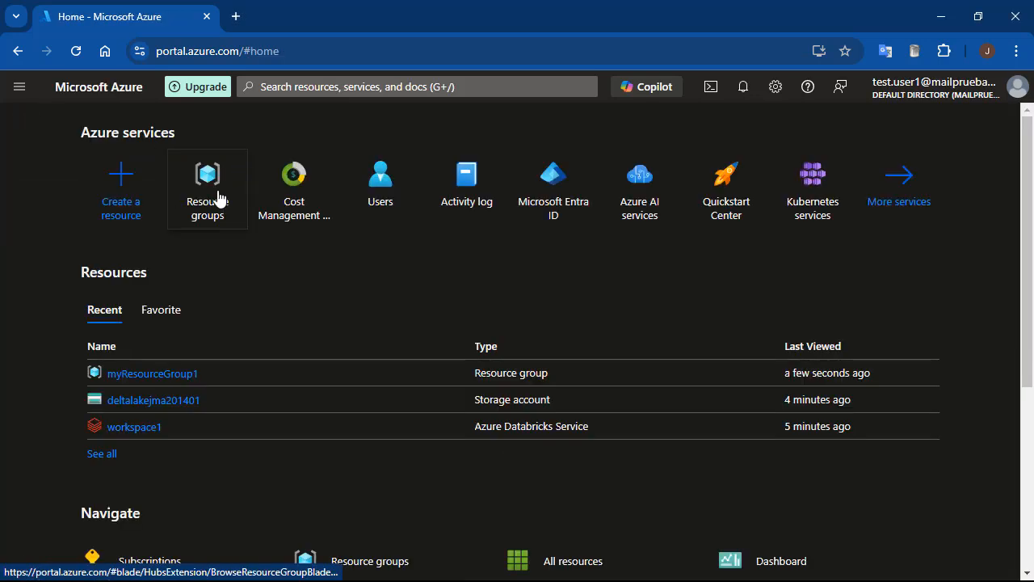
click(218, 199)
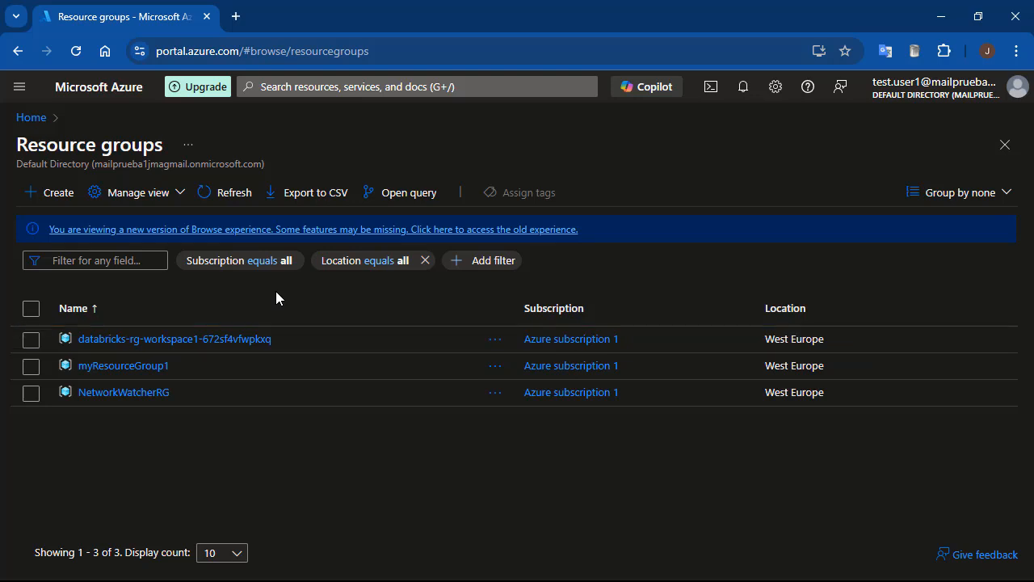
click(192, 341)
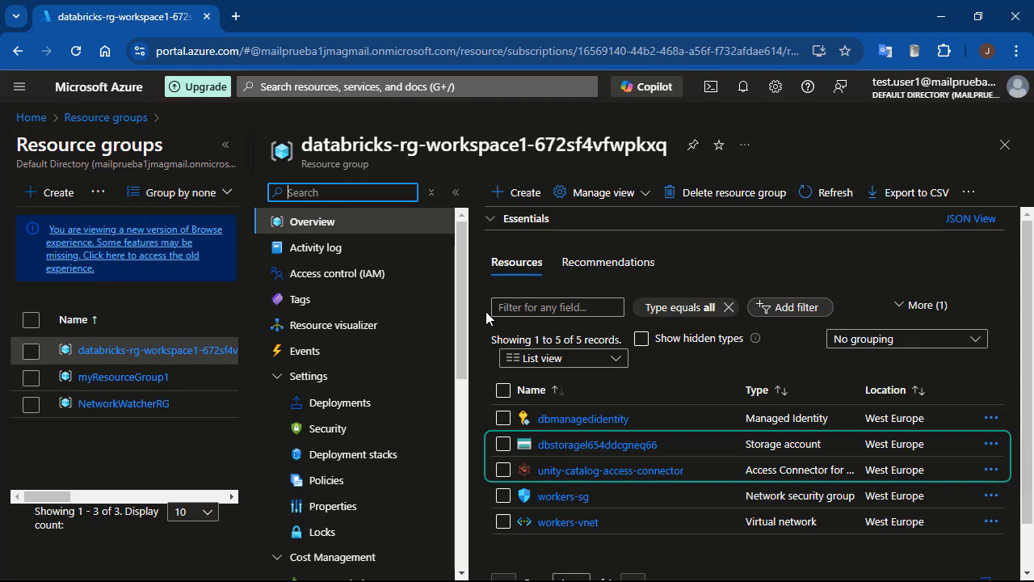
Open the managed storage account dbstoragel654ddcgneq66 and inspect its Data Lake Storage properties and containers.
click(609, 446)
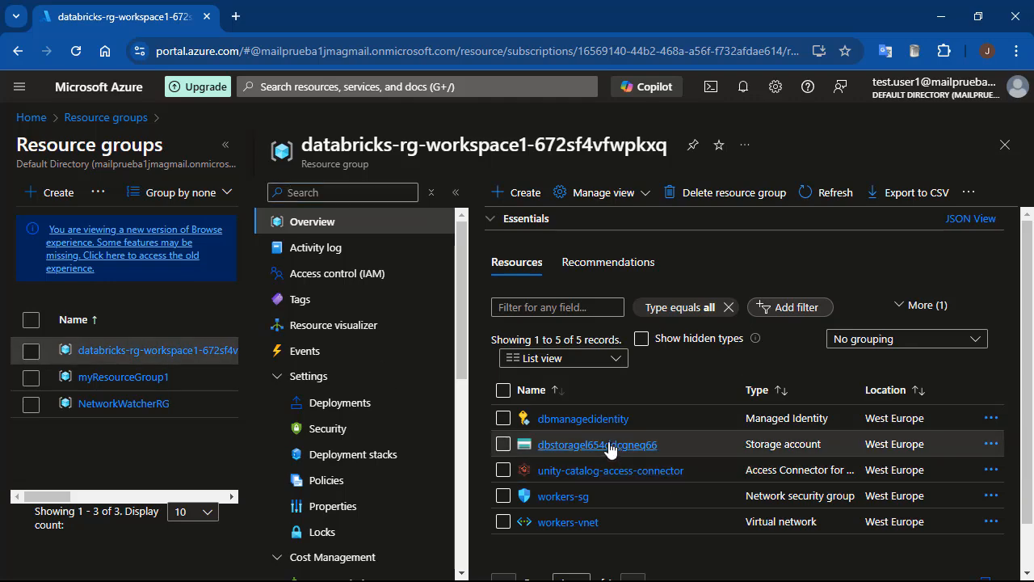
scroll(365, 408, down, 3)
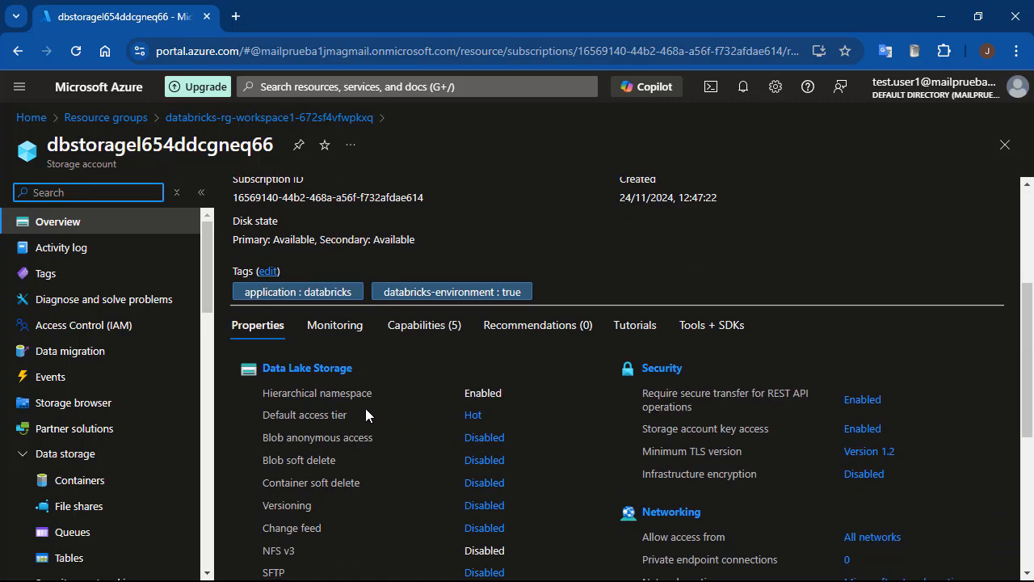
click(275, 369)
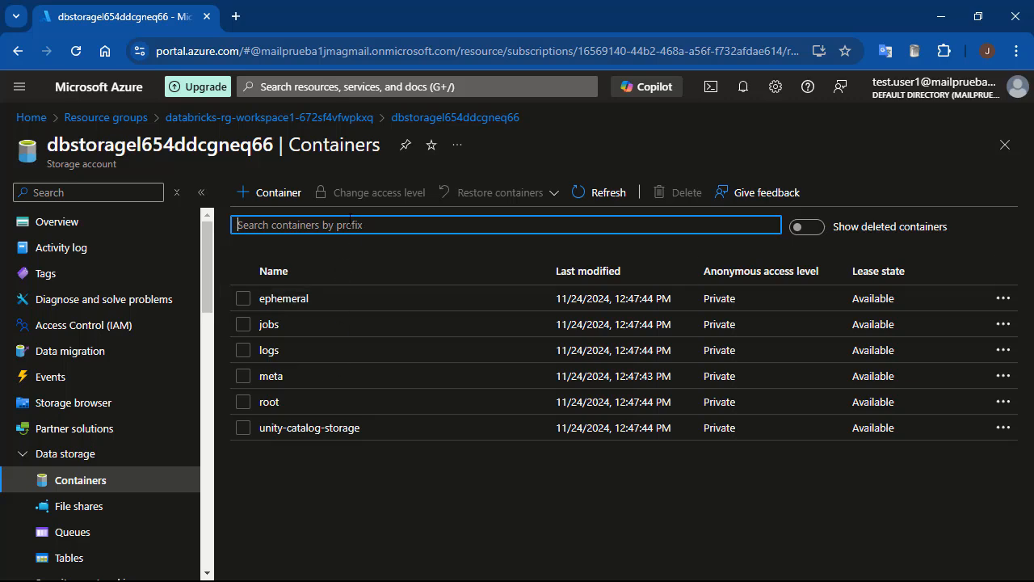
Review the role assignments in the Access Control (IAM) of dbstoragel654ddcgneq66.
click(61, 331)
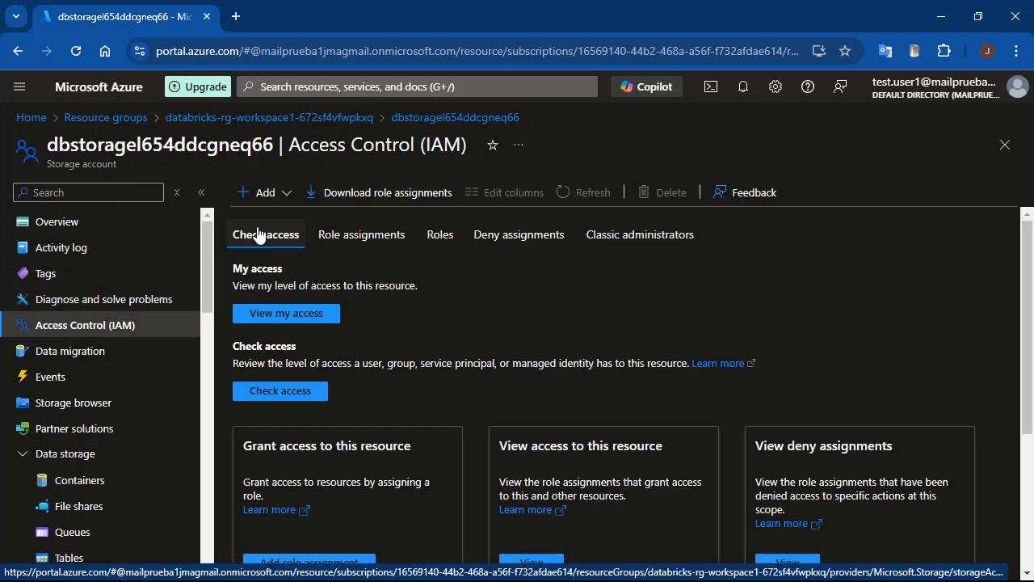
click(355, 235)
scroll(759, 306, down, 2)
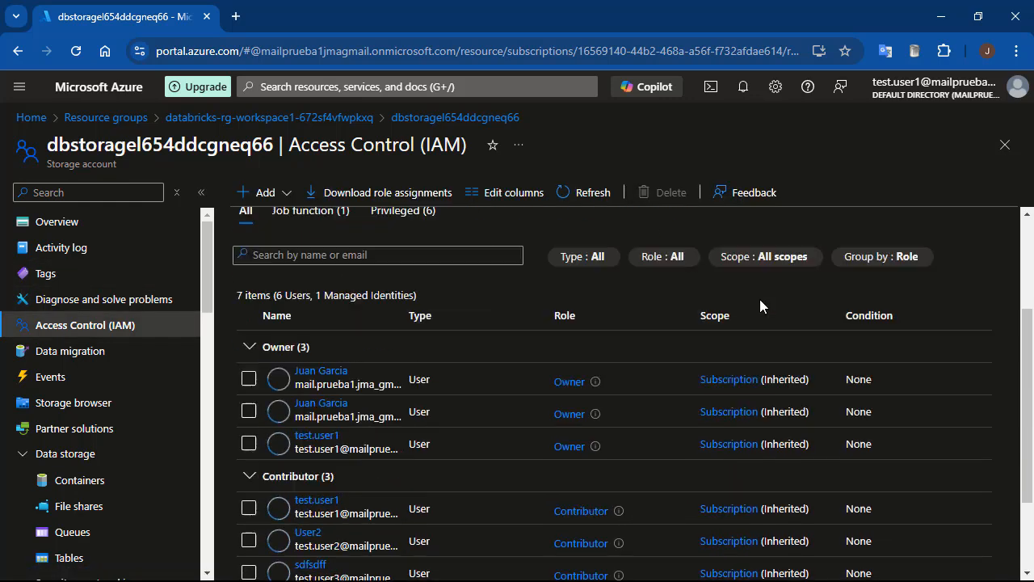
scroll(759, 299, down, 2)
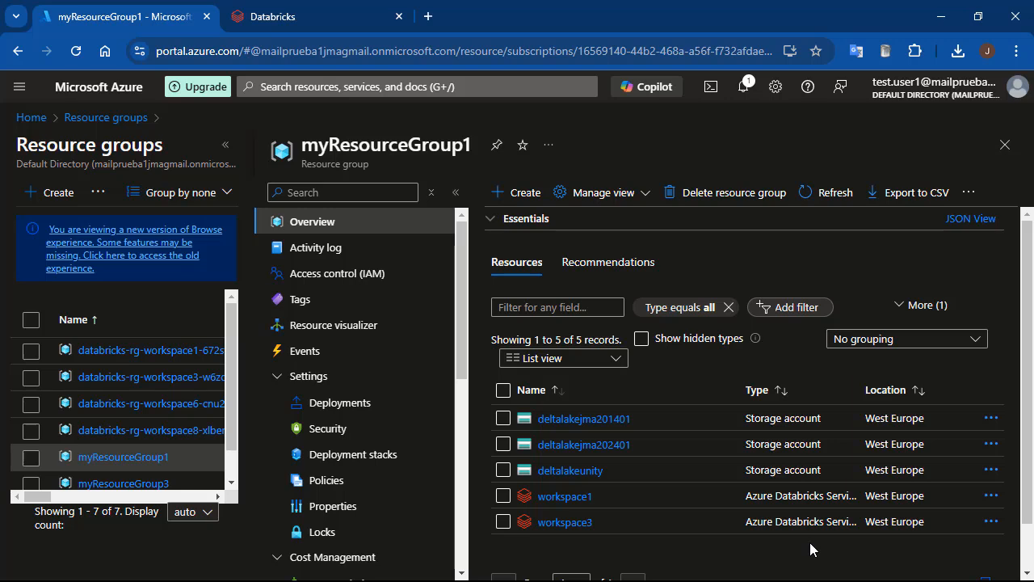
Examine the resources in myResourceGroup3 and in the managed Databricks resource groups of workspace1 and workspace3.
click(124, 484)
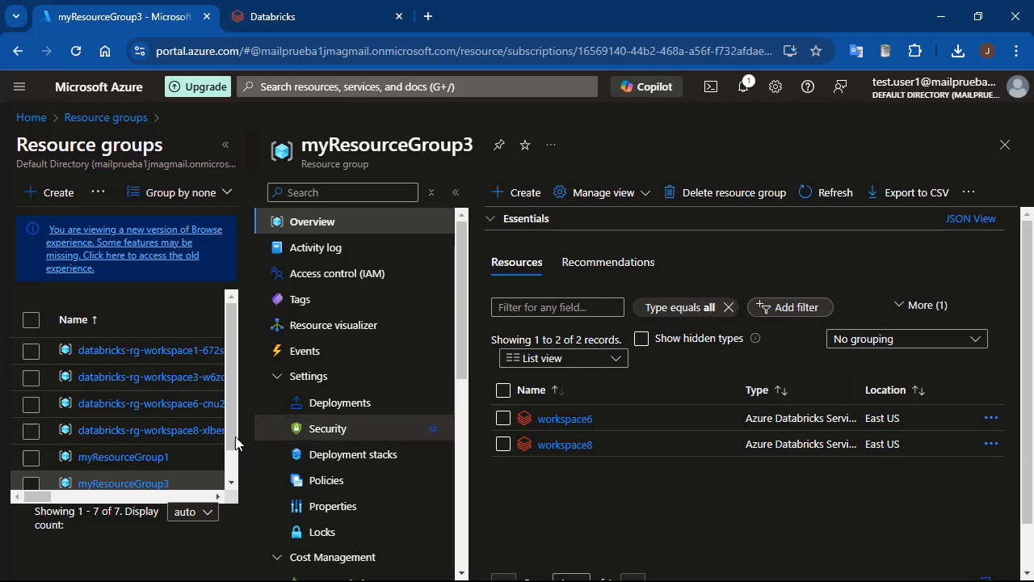
click(105, 118)
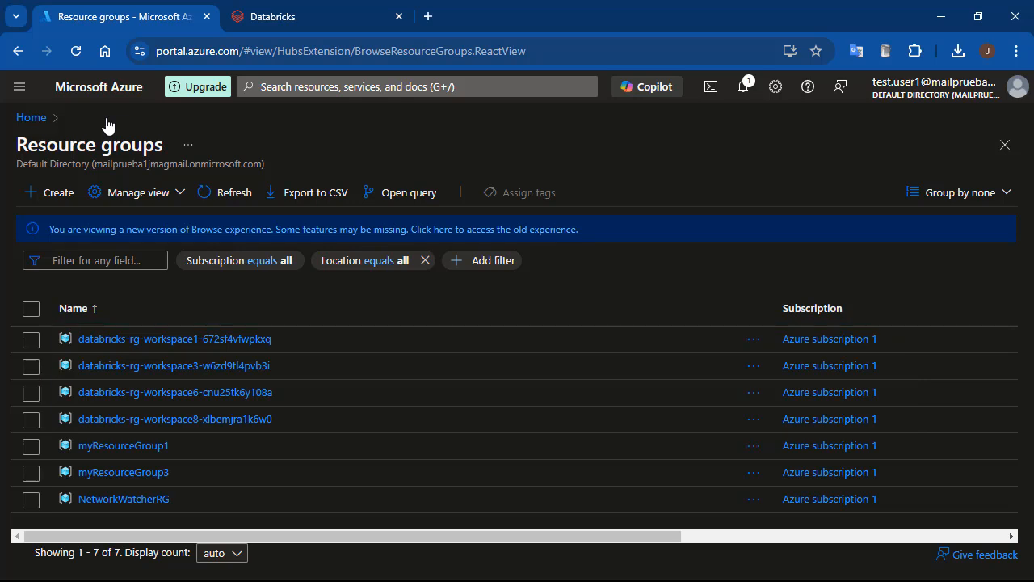
click(208, 339)
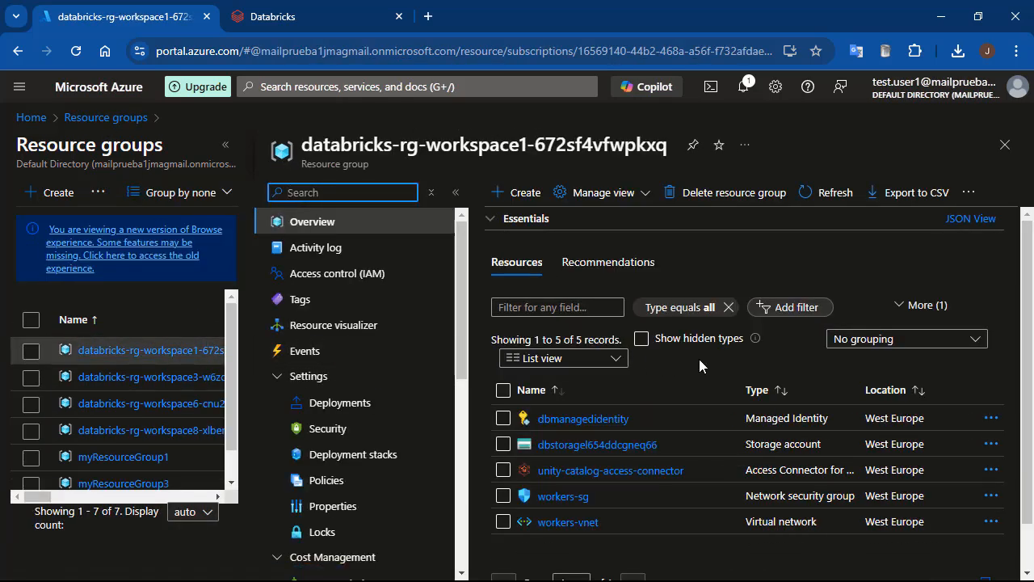
click(160, 386)
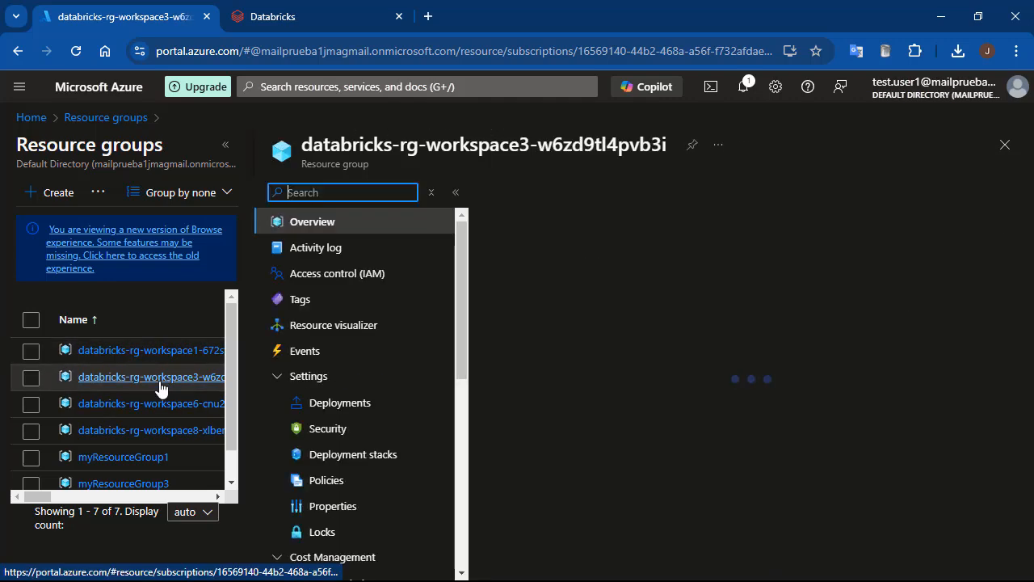
Switch to Databricks, open the account management console from workspace1, and display the account's workspaces.
click(312, 16)
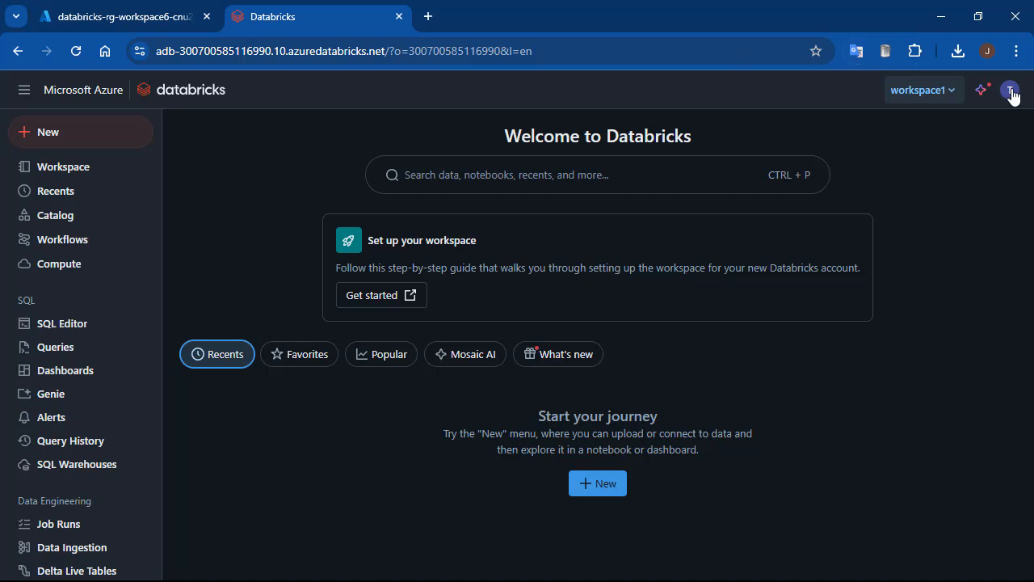
click(948, 91)
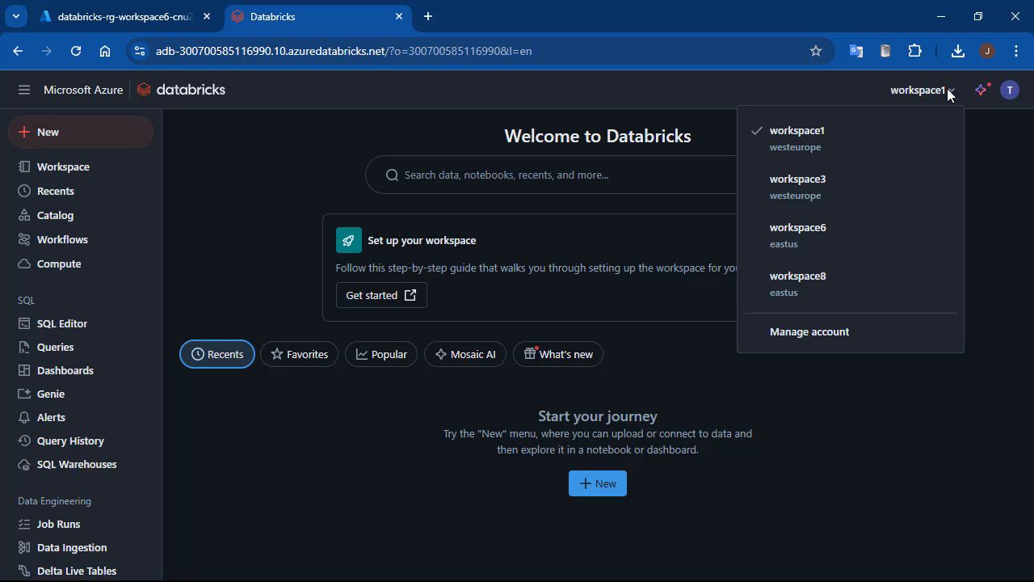
click(819, 333)
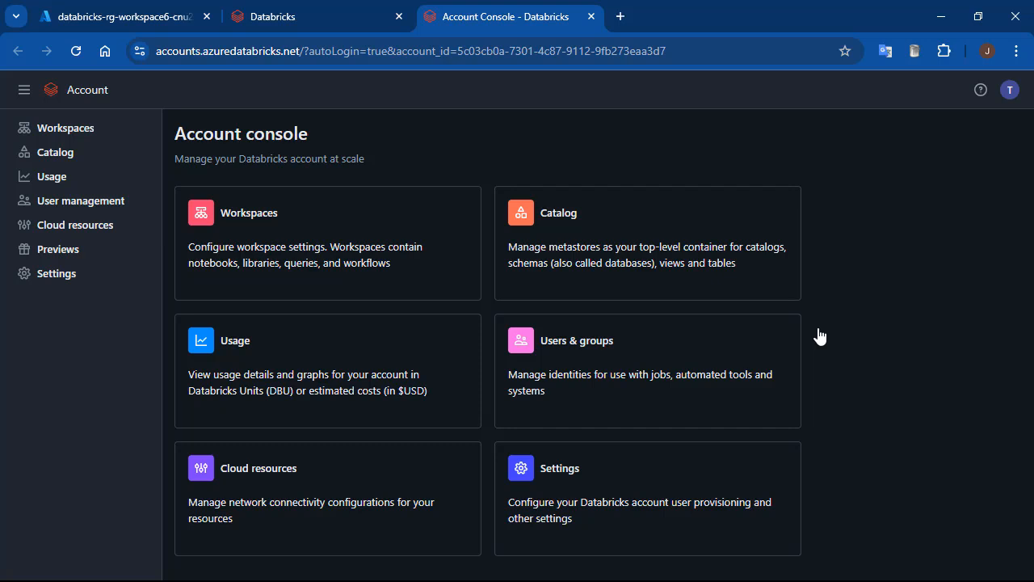
click(80, 134)
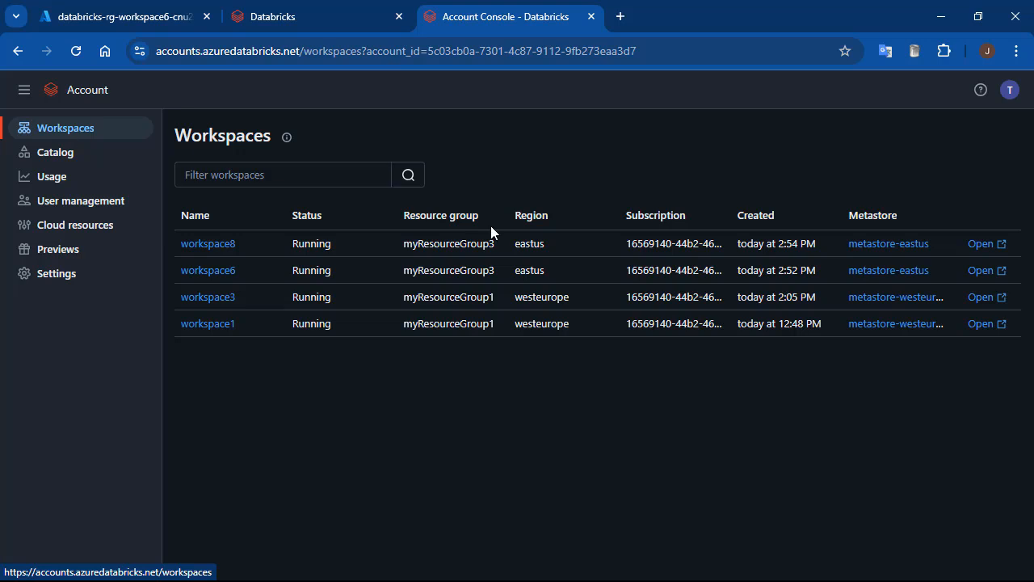
Remove workspace3 from the metastore-westeurope metastore and confirm the unassignment.
click(883, 299)
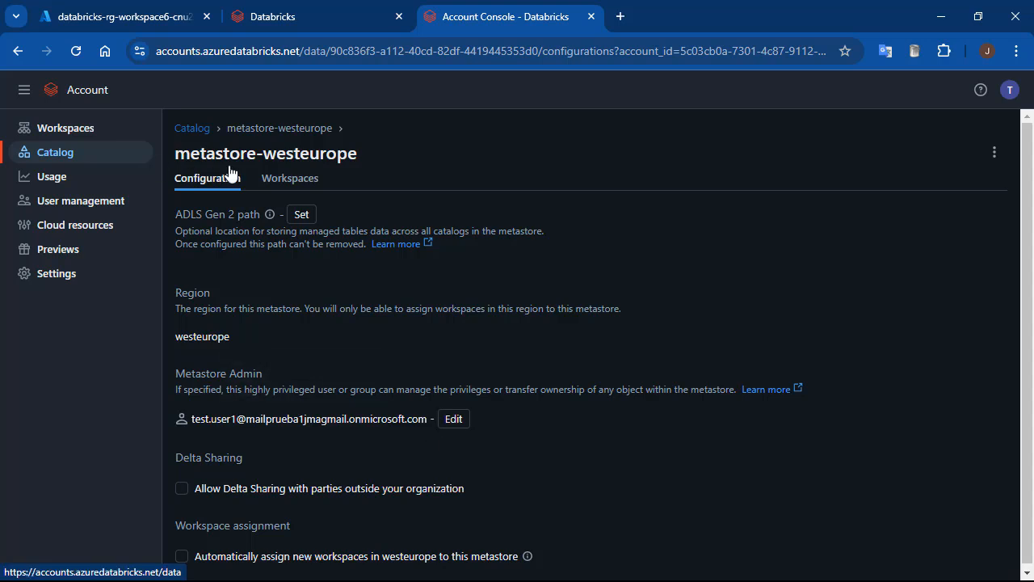
click(290, 179)
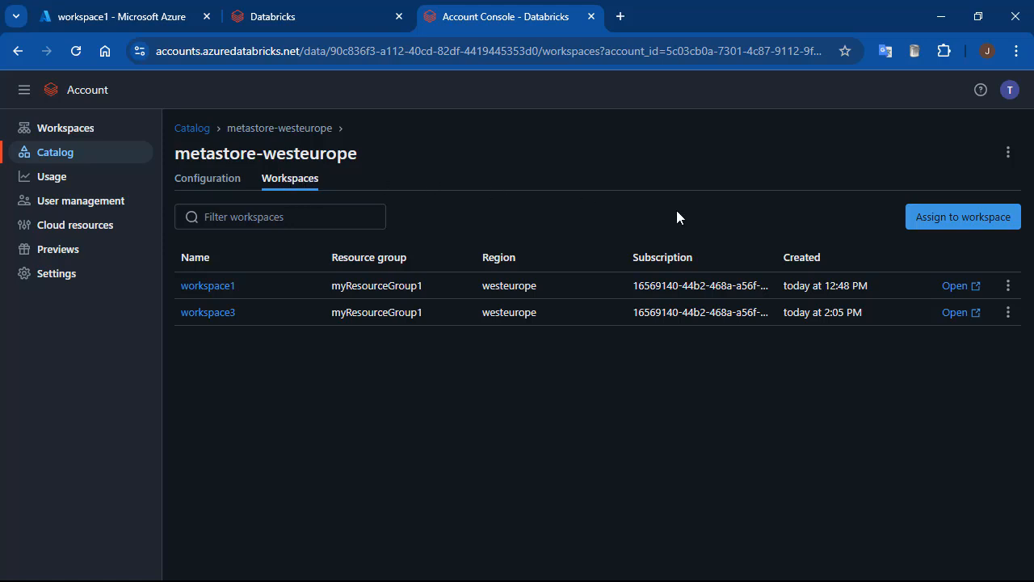
click(1008, 313)
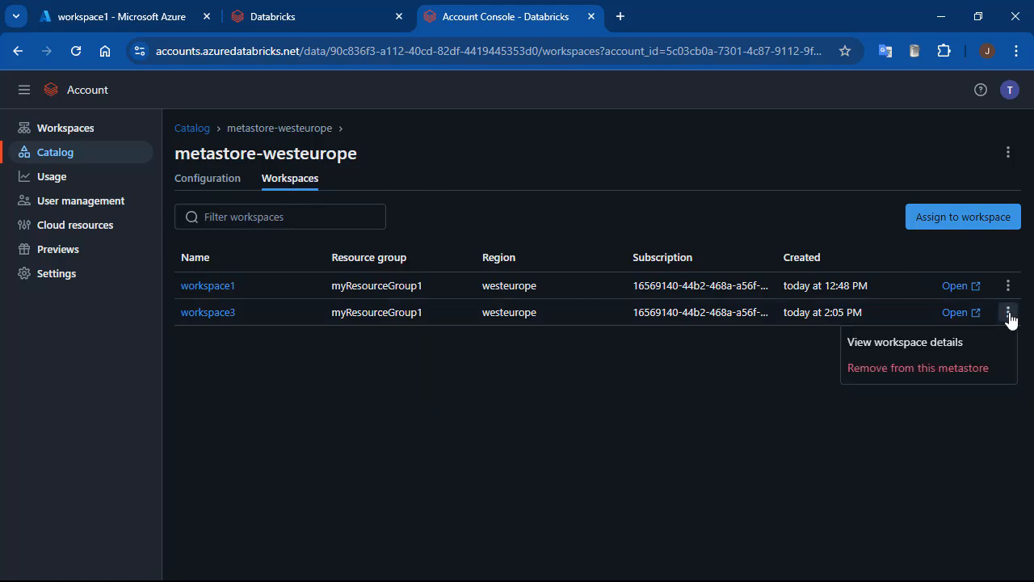
click(930, 370)
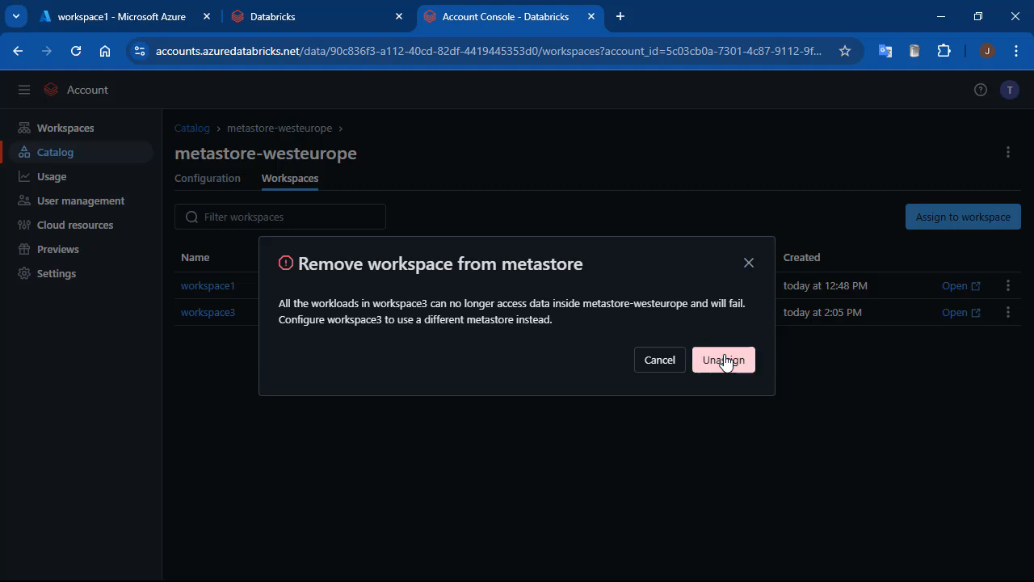
click(724, 360)
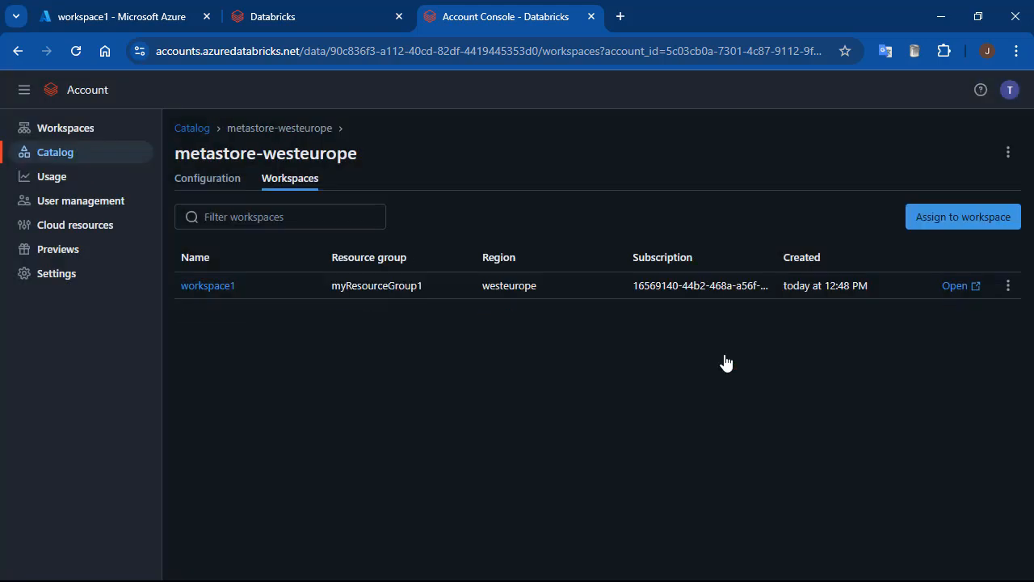
Review the metastore assigned to each workspace and check which workspaces metastore-eastus can be assigned to, without assigning any.
click(58, 129)
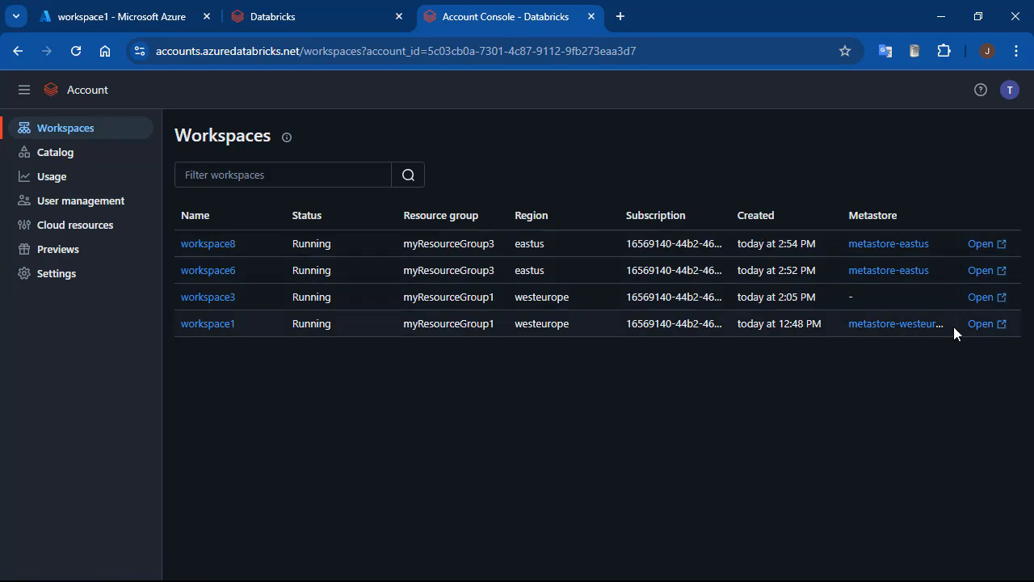
click(919, 273)
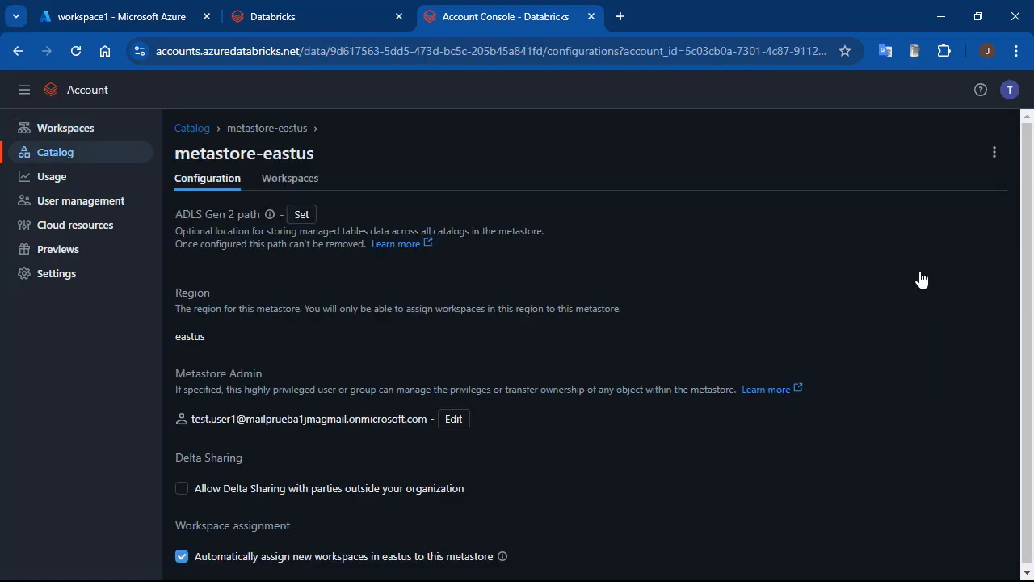
click(278, 182)
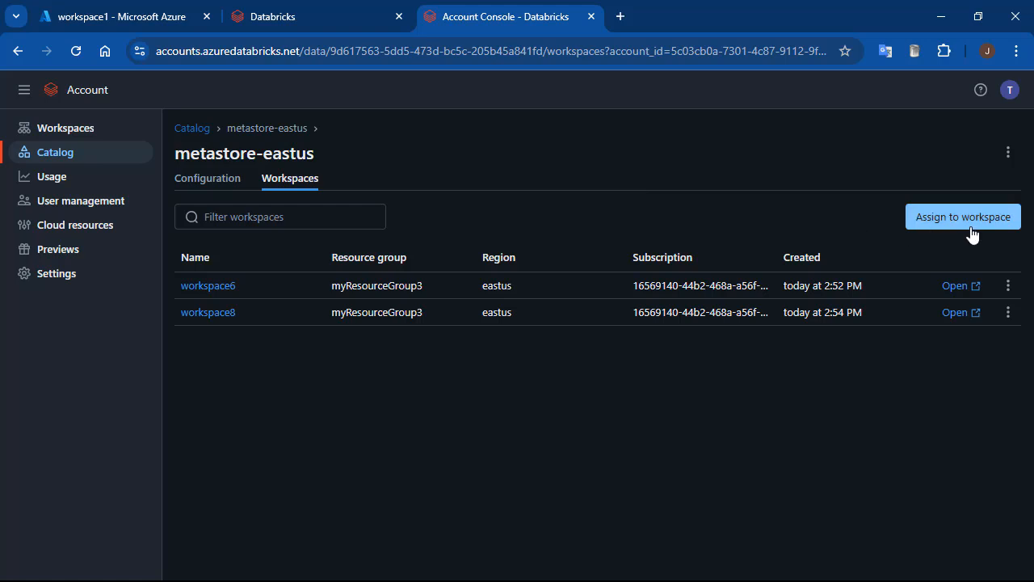
click(972, 231)
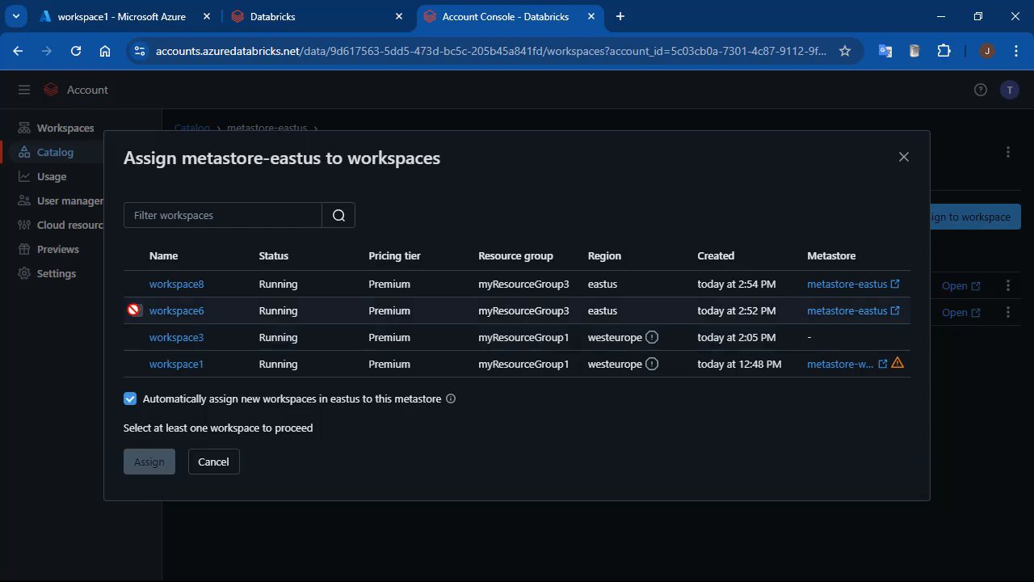
click(220, 462)
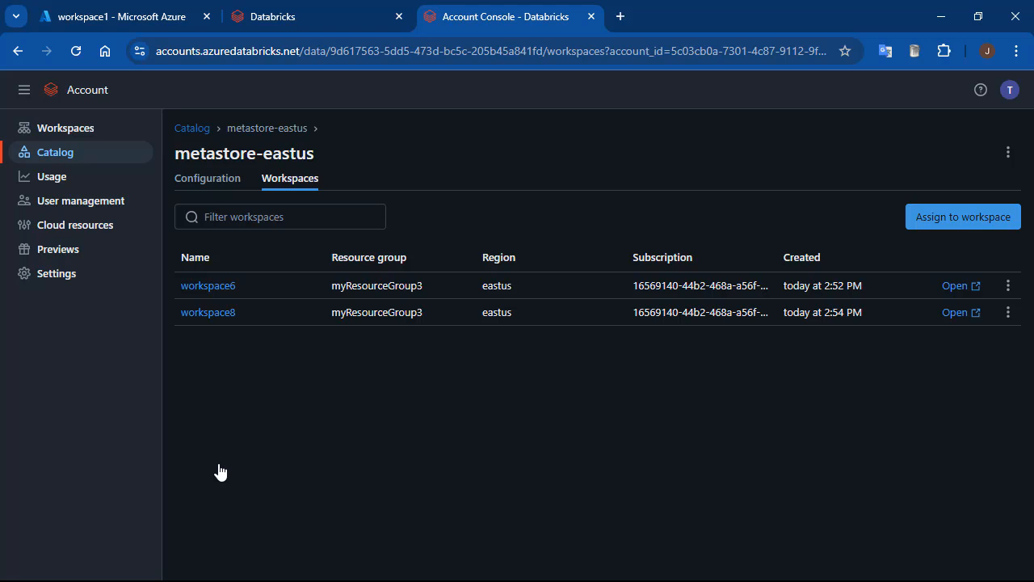
Delete the metastore-westeurope metastore from the account catalog, entering its name as confirmation.
click(67, 160)
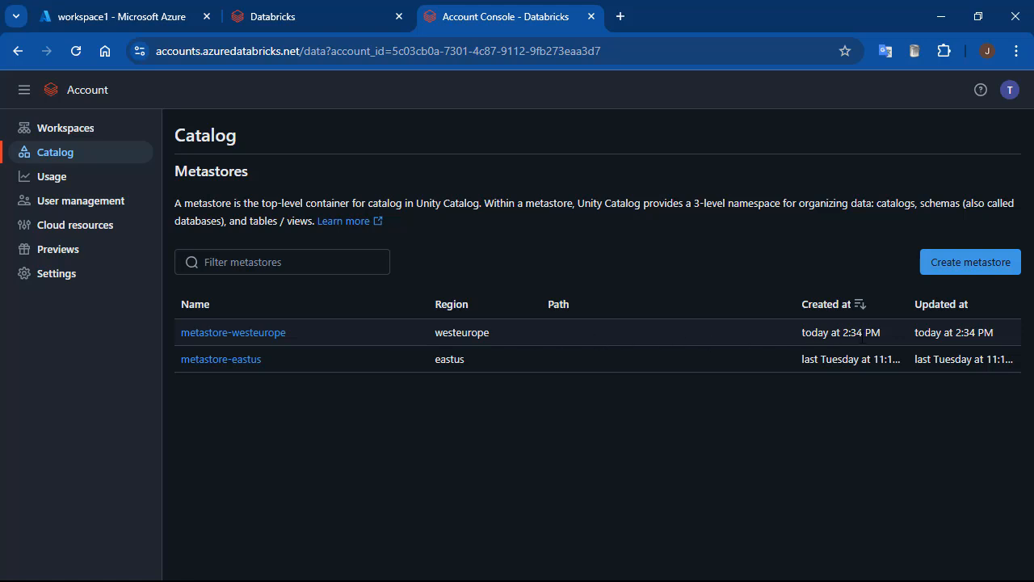
click(260, 333)
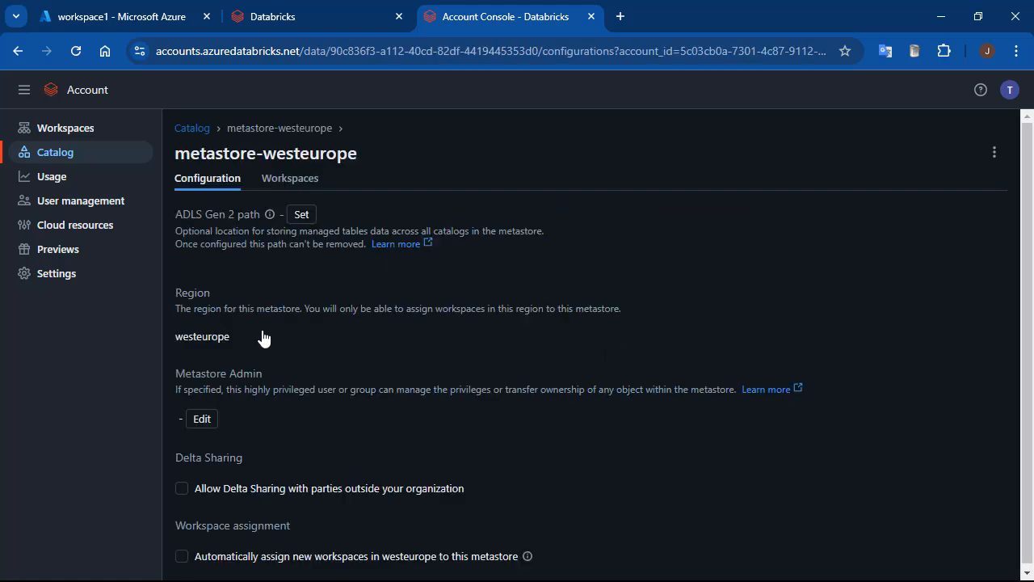
click(995, 152)
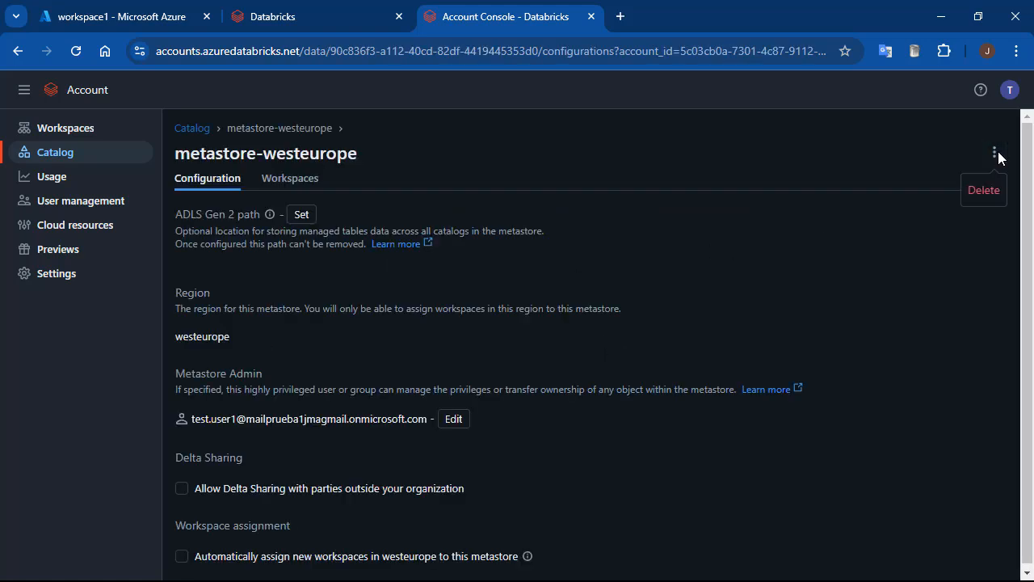
click(987, 201)
drag(305, 312, 413, 309)
click(412, 347)
text(metastore-westeurope)
click(731, 404)
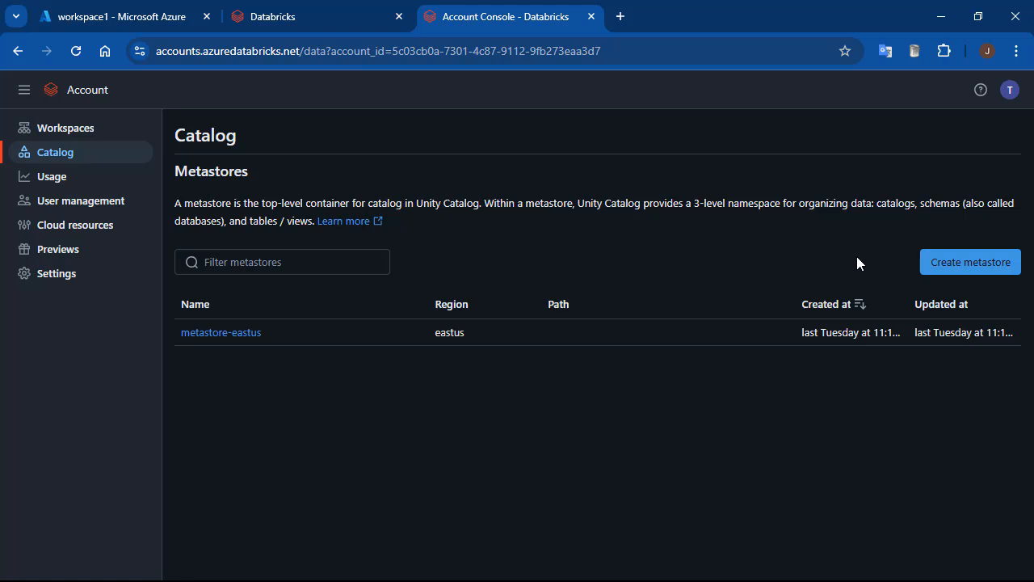
Start a new metastore named mymetastore-westeurope and set its region to westeurope.
click(966, 266)
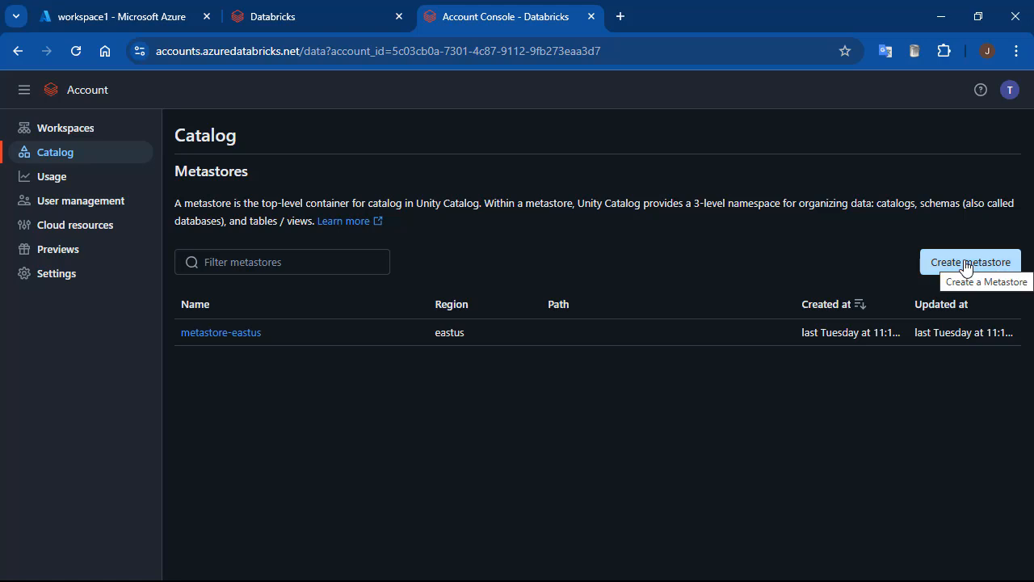
click(599, 288)
text(mymetastore-westeurope)
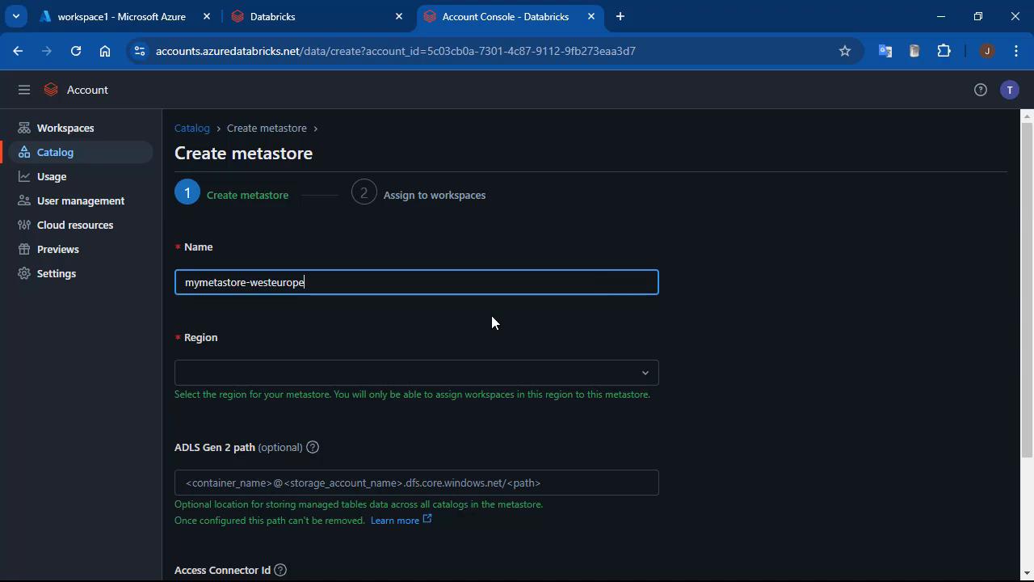
click(297, 376)
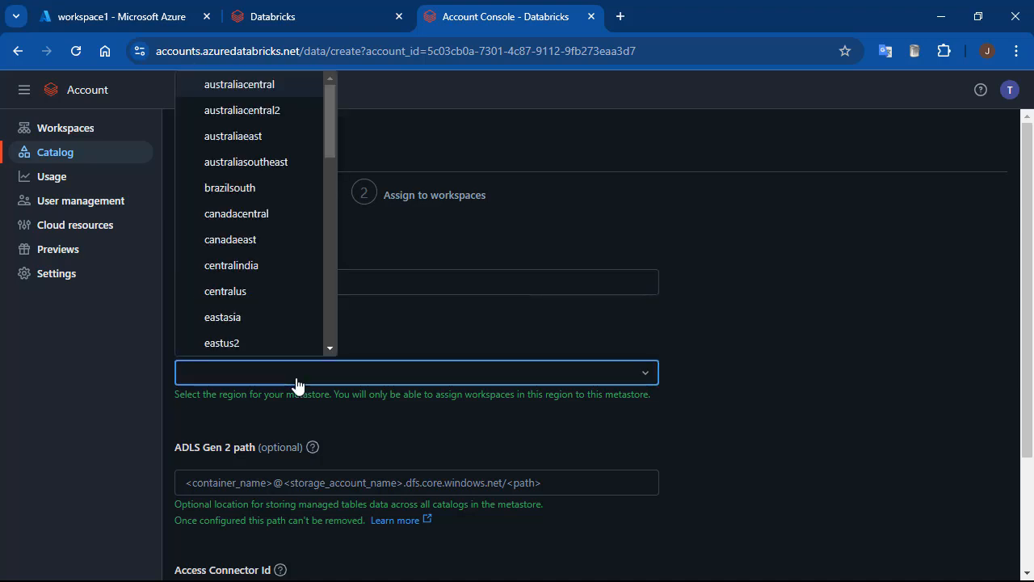
drag(332, 118, 322, 320)
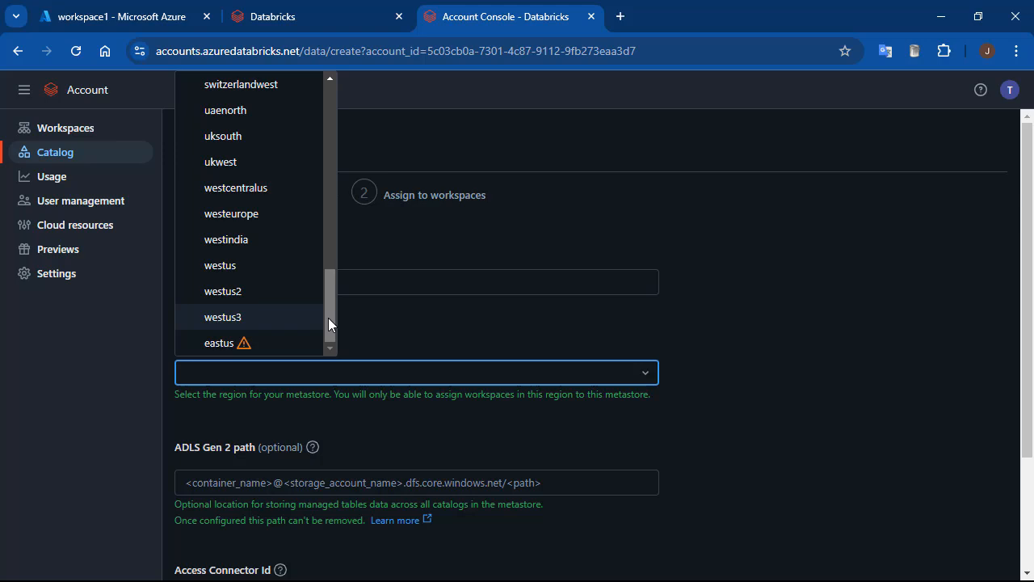
click(260, 218)
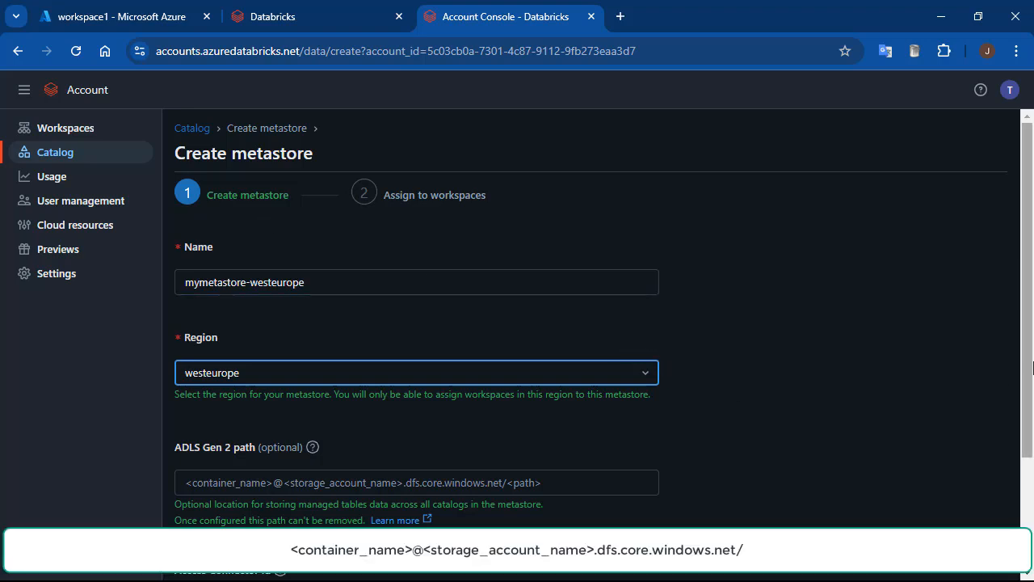
drag(1032, 367, 1007, 473)
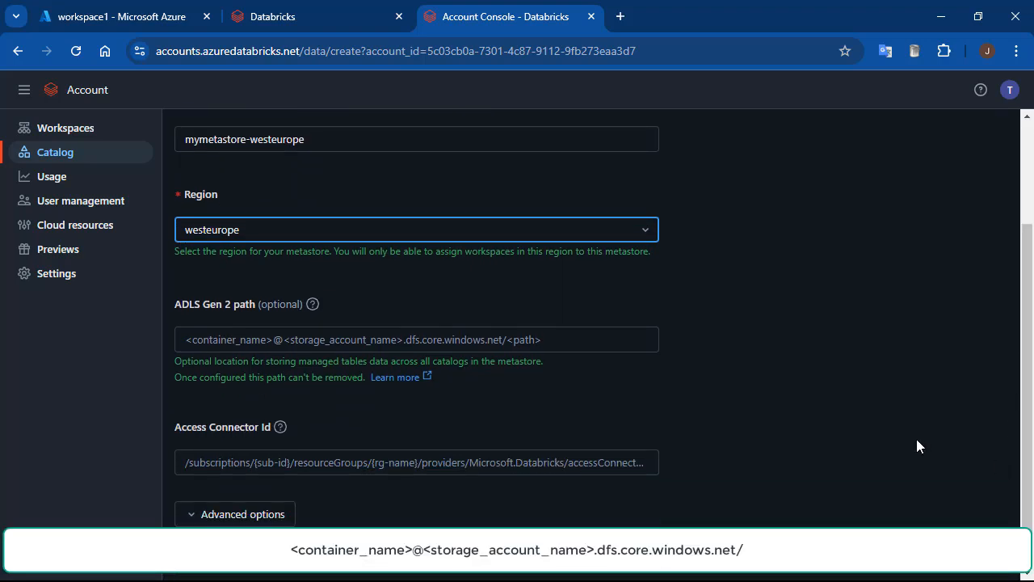
In the Azure portal, create a container named unity-catalog in the storage account deltalakejma201401 of myResourceGroup1.
click(92, 21)
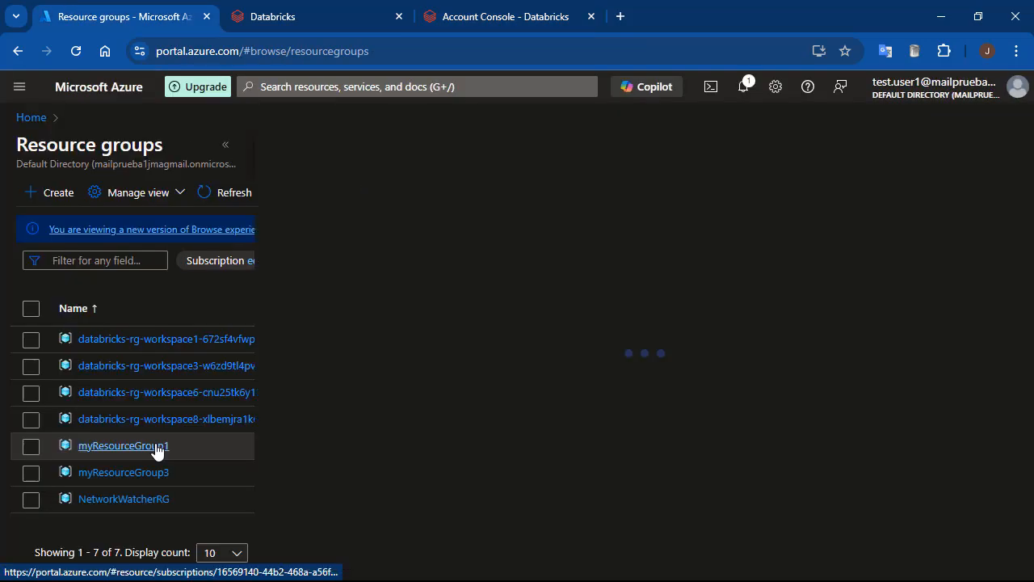
click(155, 445)
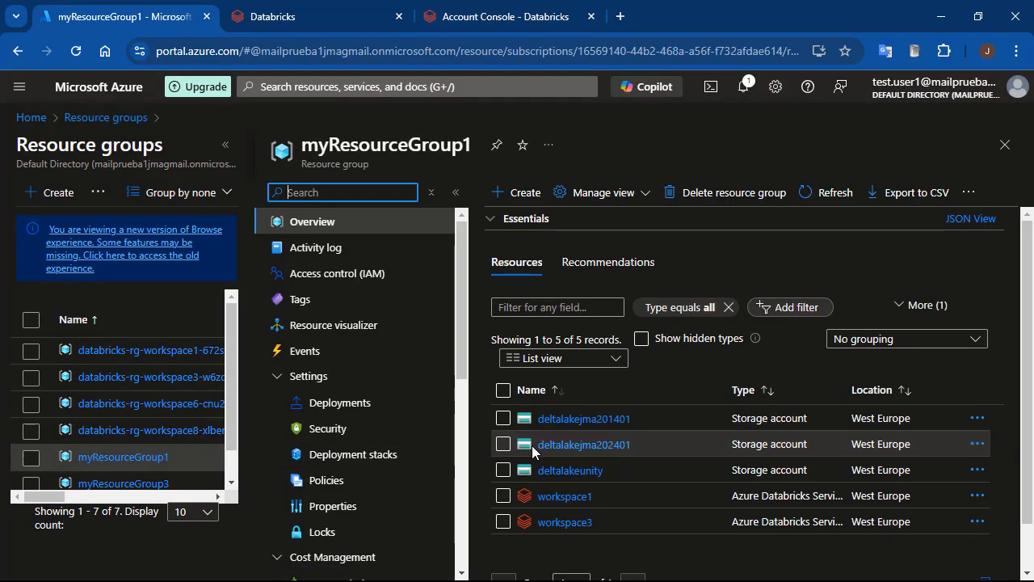
click(600, 418)
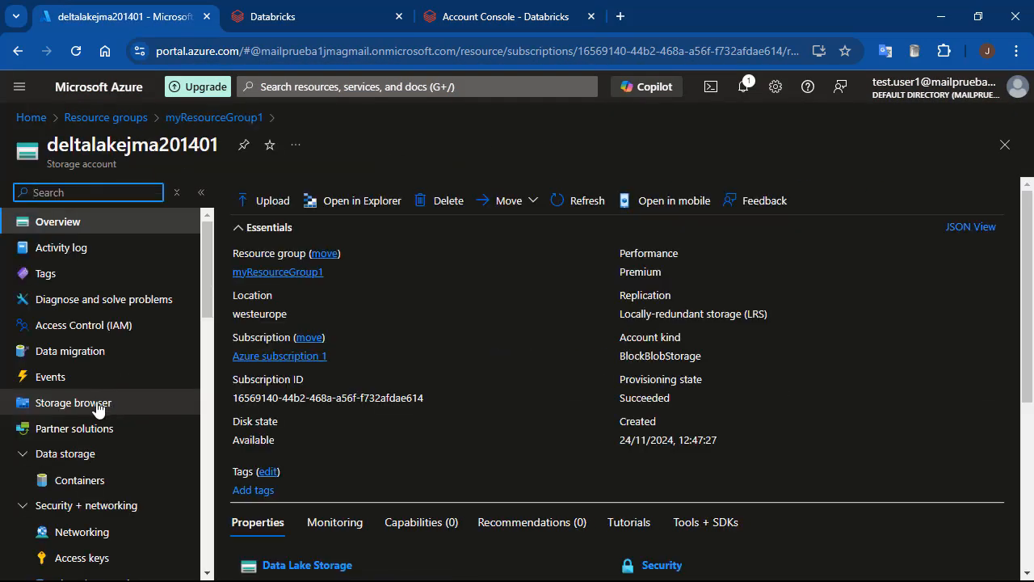
scroll(353, 325, down, 3)
click(80, 480)
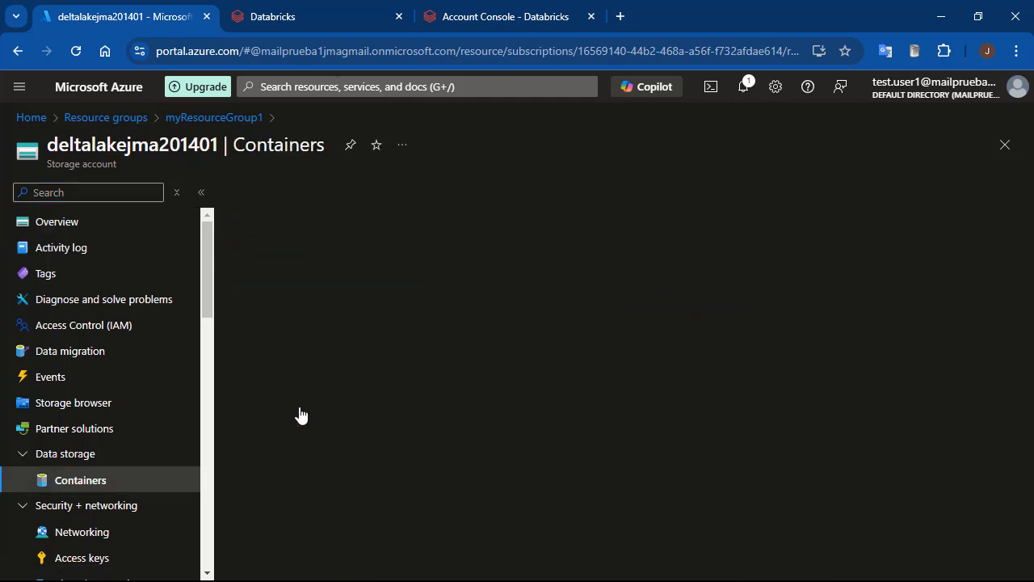
click(267, 194)
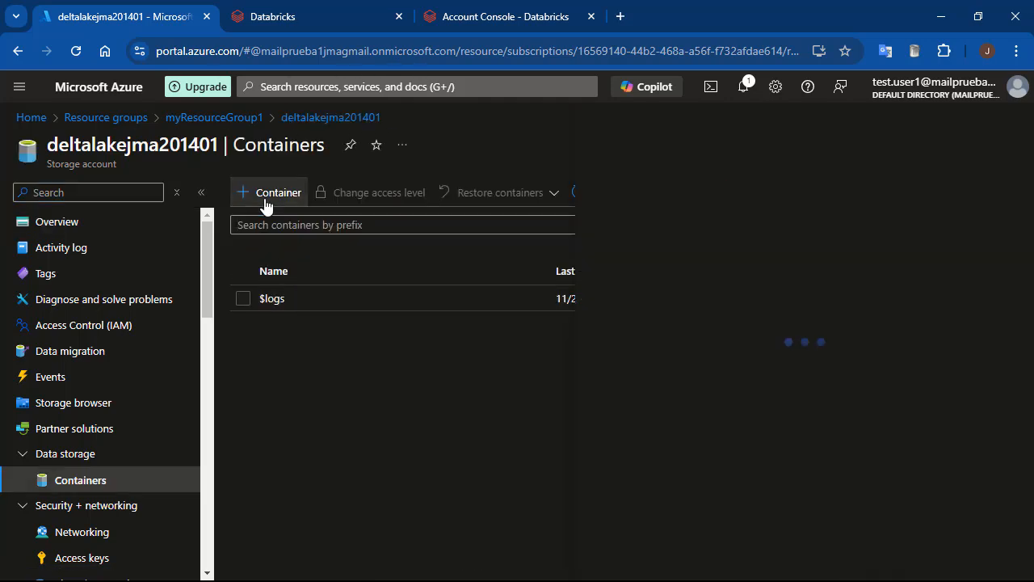
text(unity-catalog)
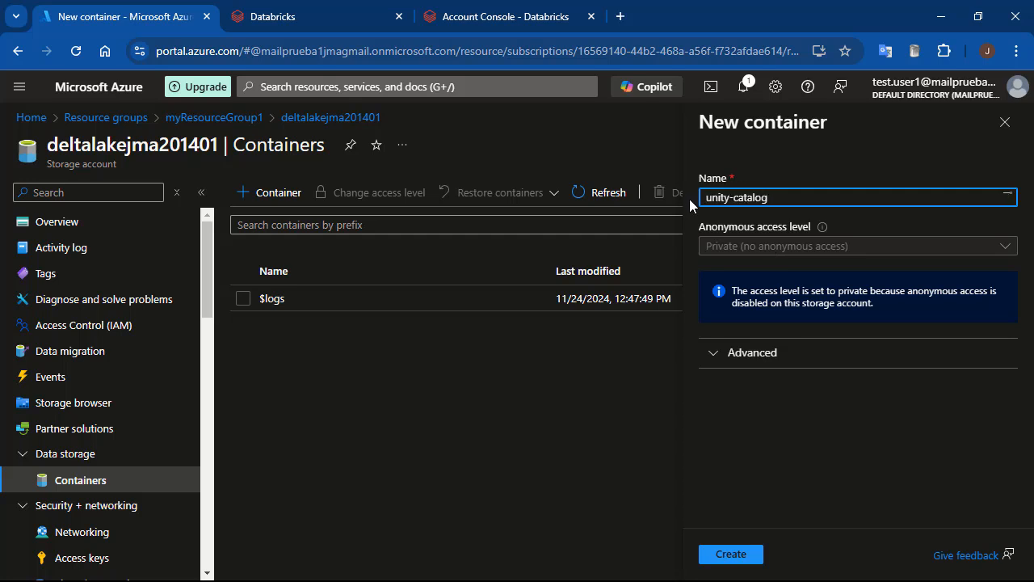
click(742, 558)
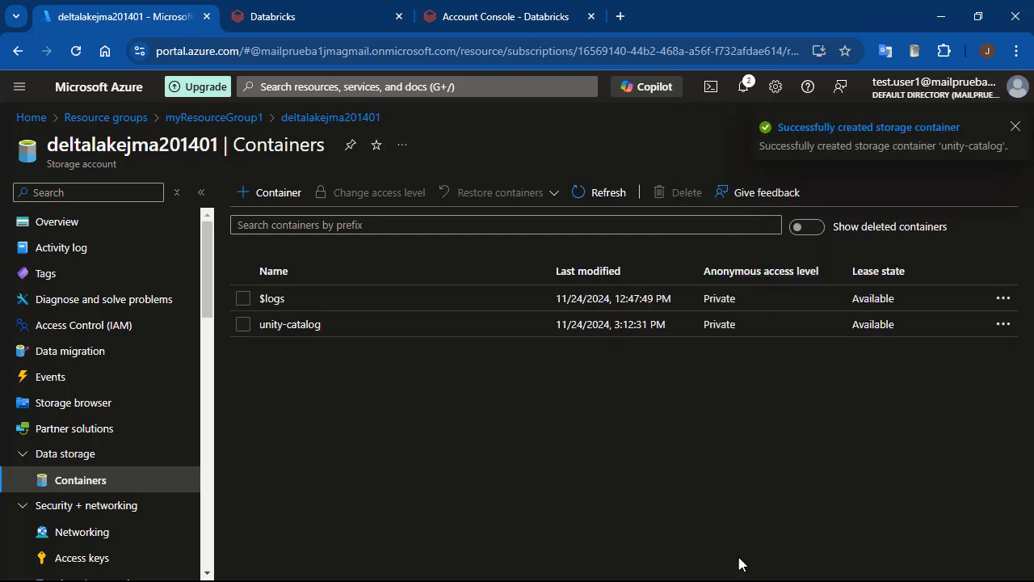
drag(219, 146, 47, 146)
key(ctrl+c)
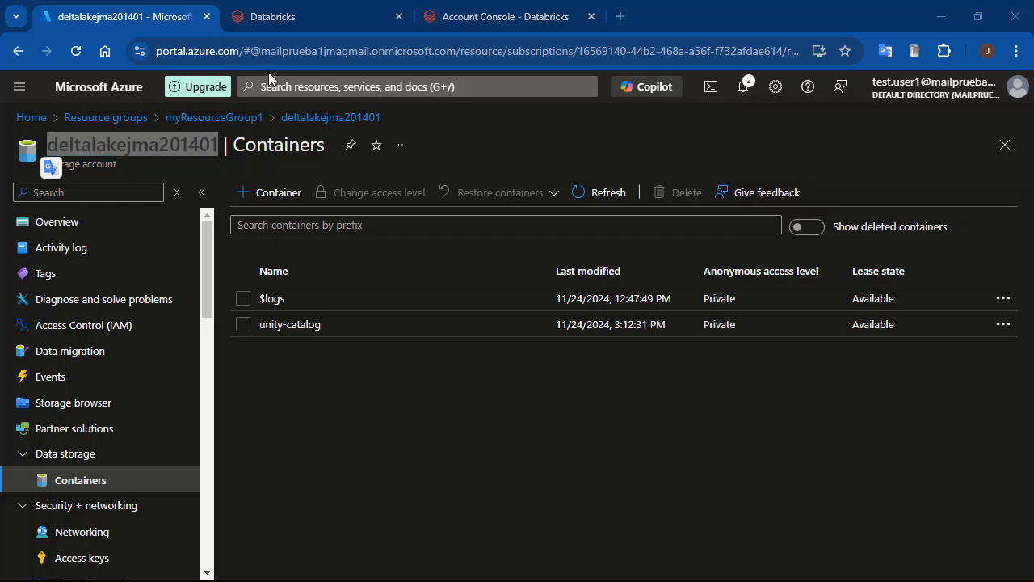
click(544, 24)
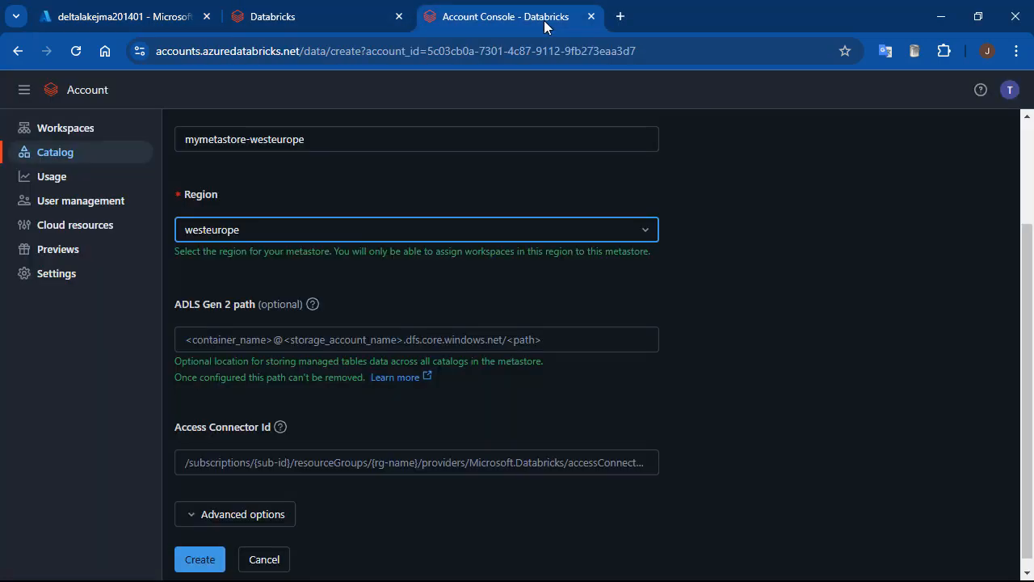
click(284, 339)
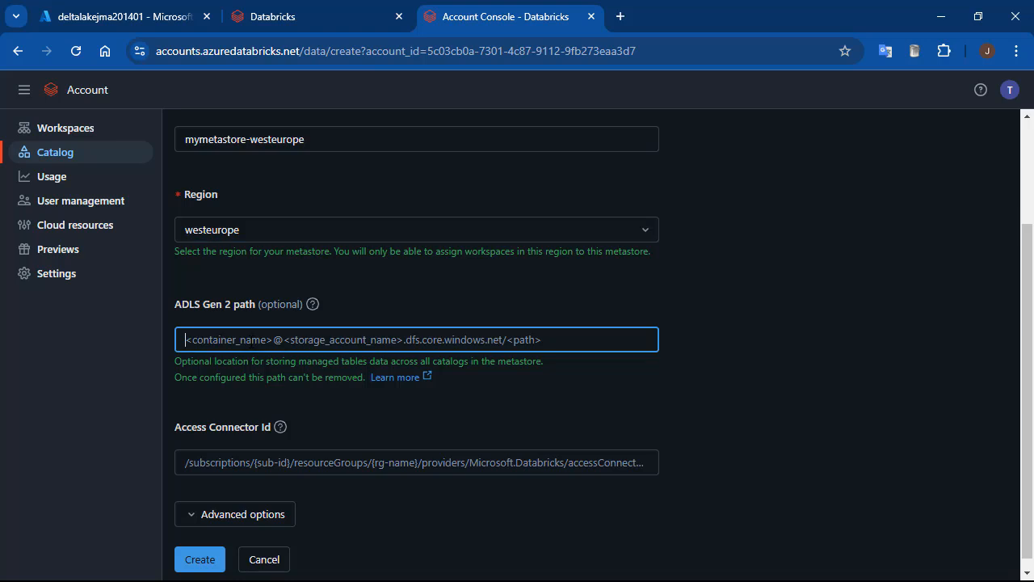
text(unity-)
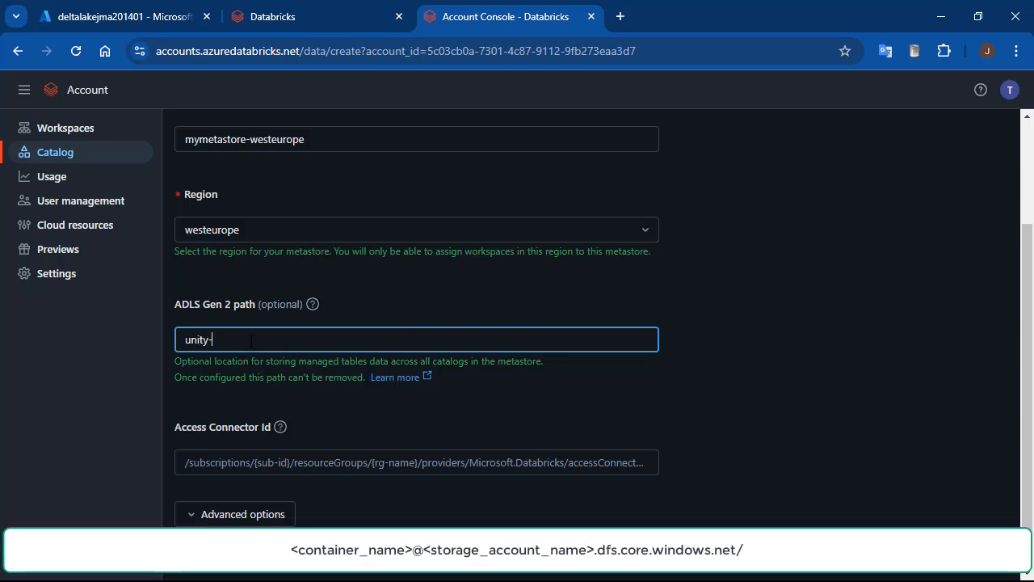
text(catalog@)
key(ctrl+v)
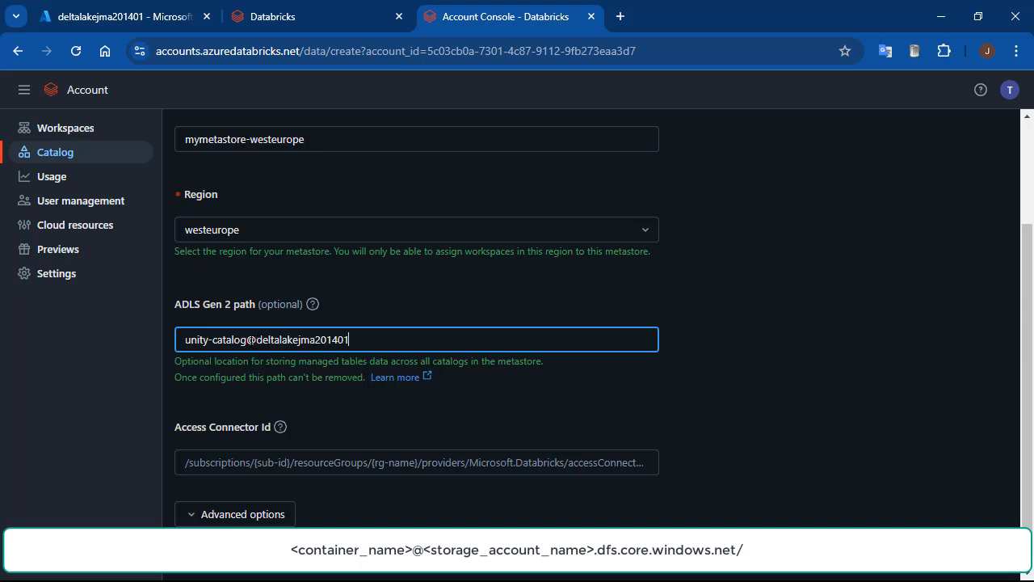
text(.dfs.core.windows.net)
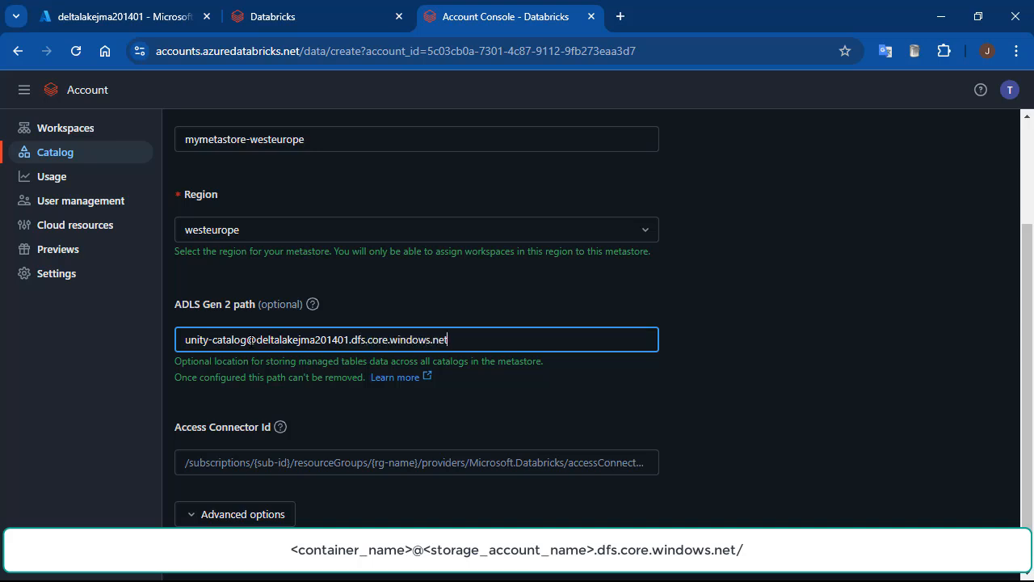
text(/)
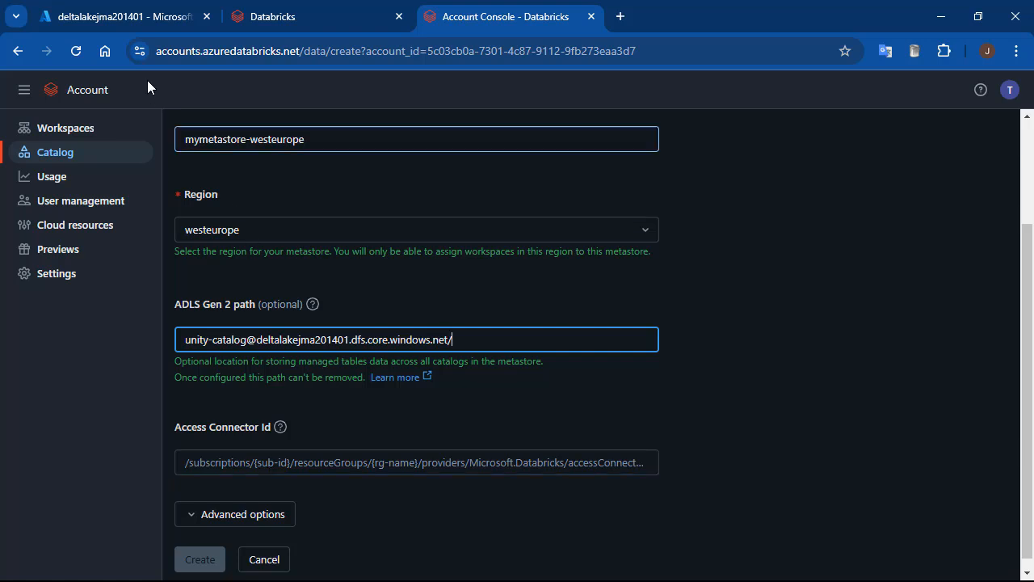
In the Azure portal, copy the resource ID of unity-catalog-access-connector from the resource group databricks-rg-workspace1-672sf4vfwpkxq.
click(133, 18)
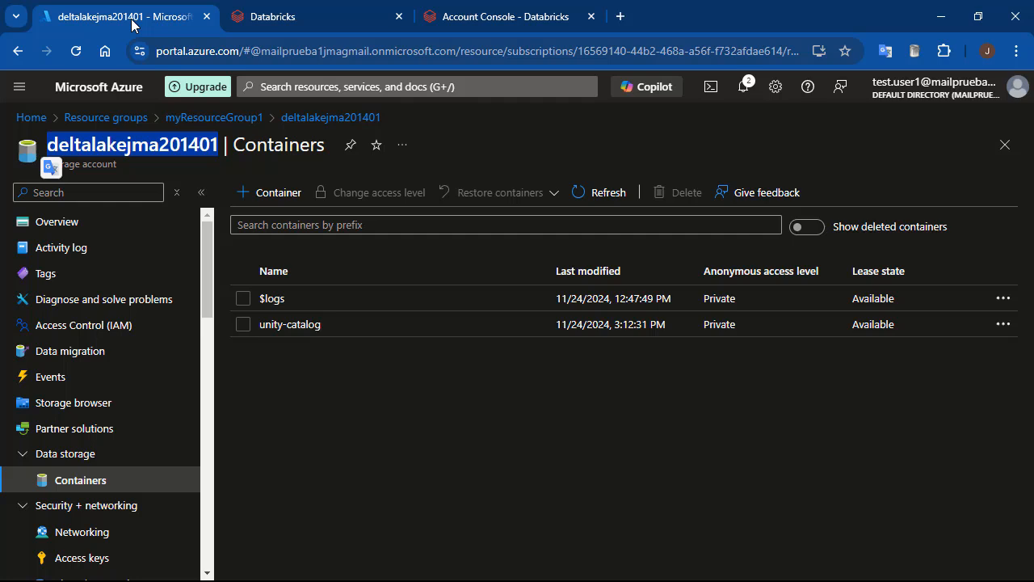
click(105, 118)
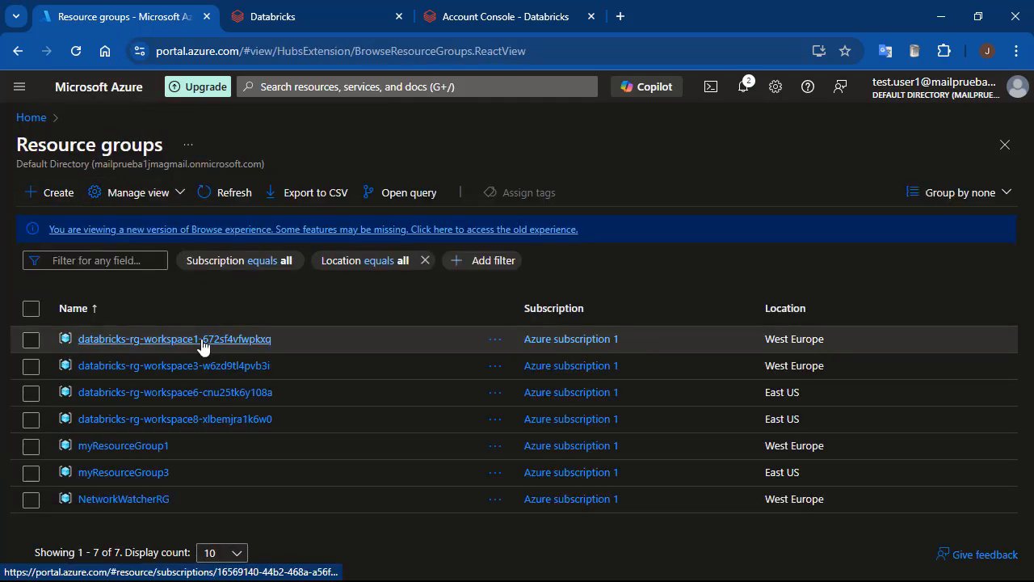
click(202, 340)
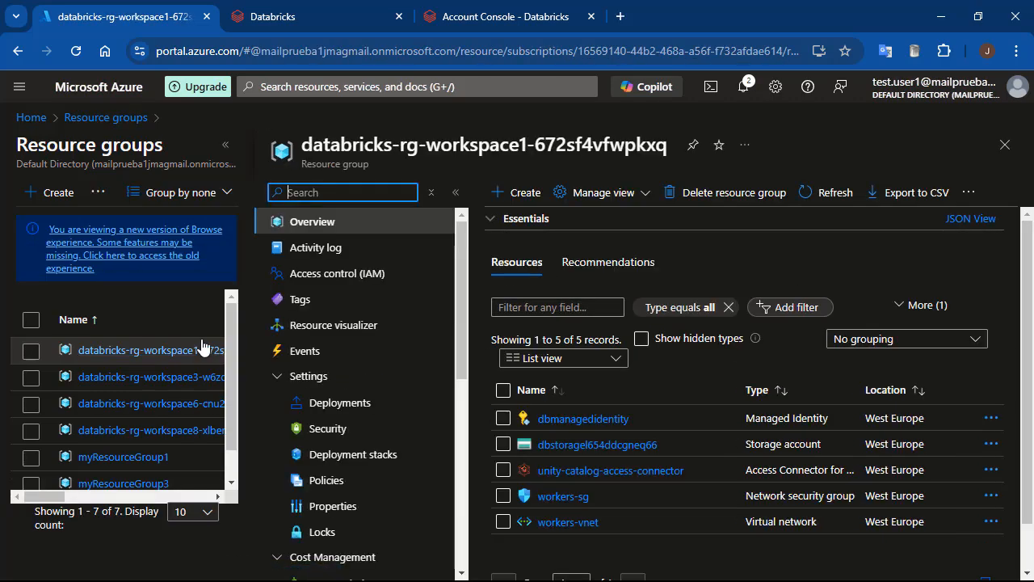
click(637, 480)
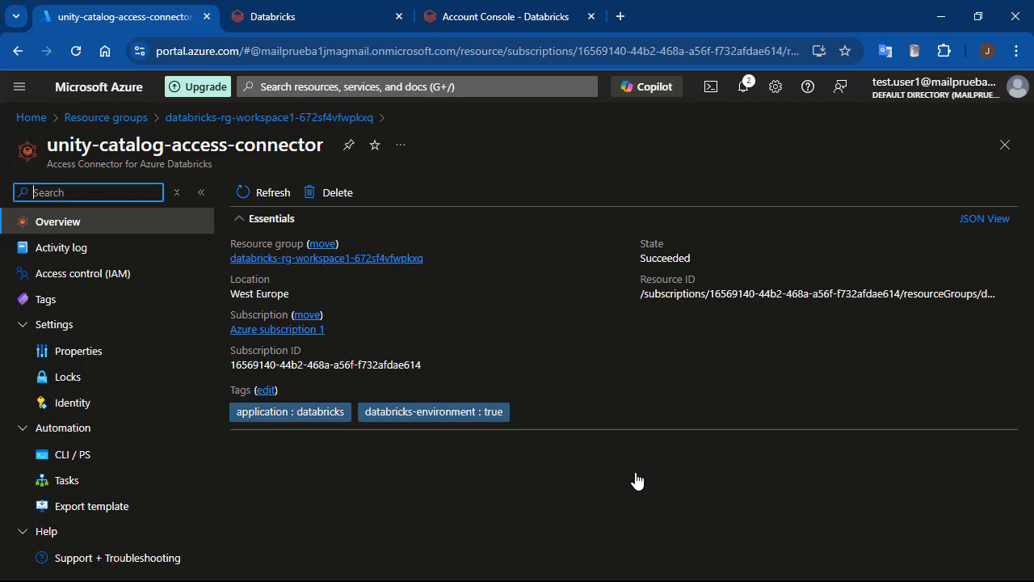
mouse_move(953, 294)
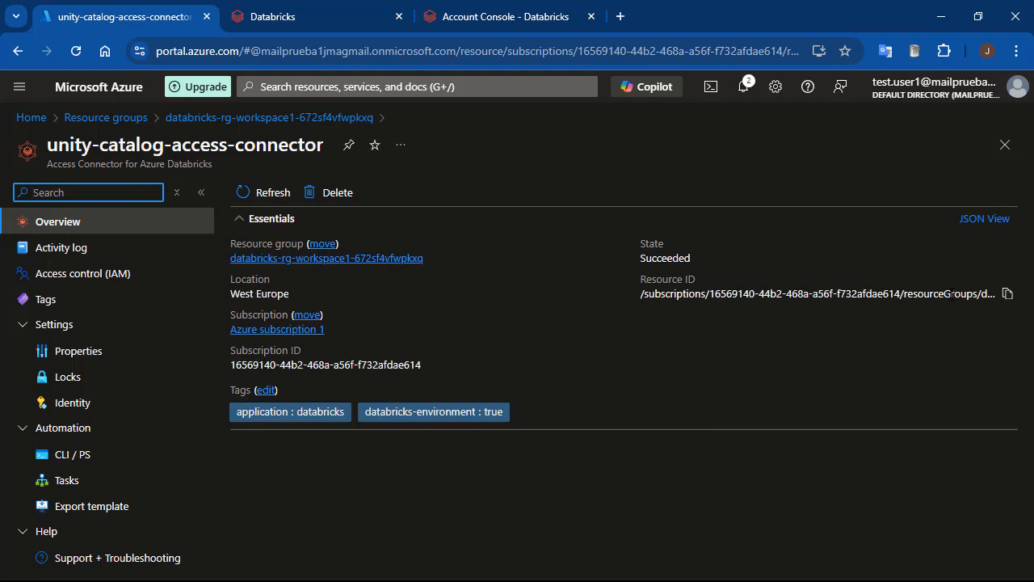
click(1007, 294)
Paste the copied resource ID as the metastore's Access Connector Id in the Databricks account console and try to create the metastore.
click(315, 15)
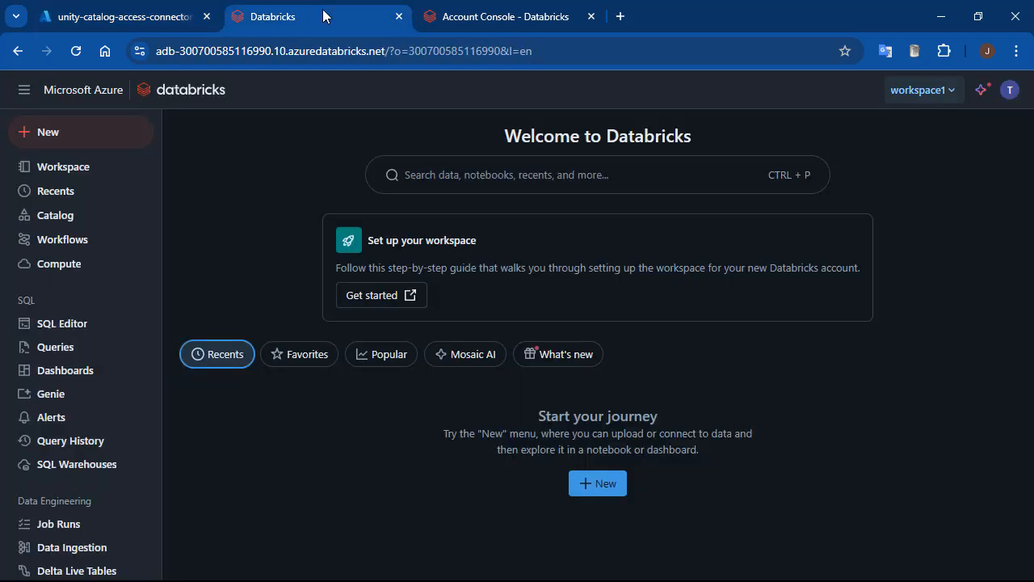
click(522, 24)
click(358, 462)
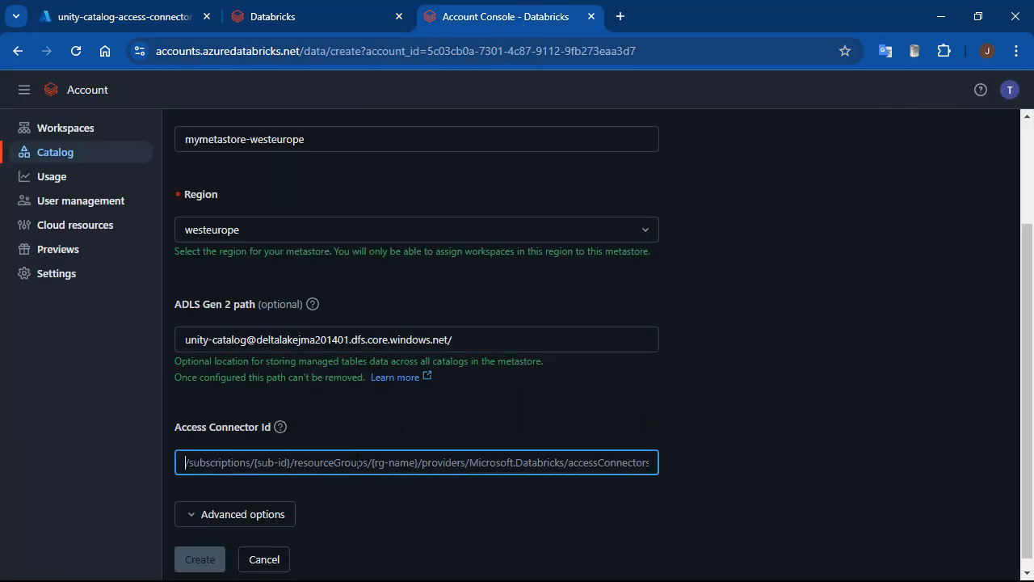
key(ctrl+v)
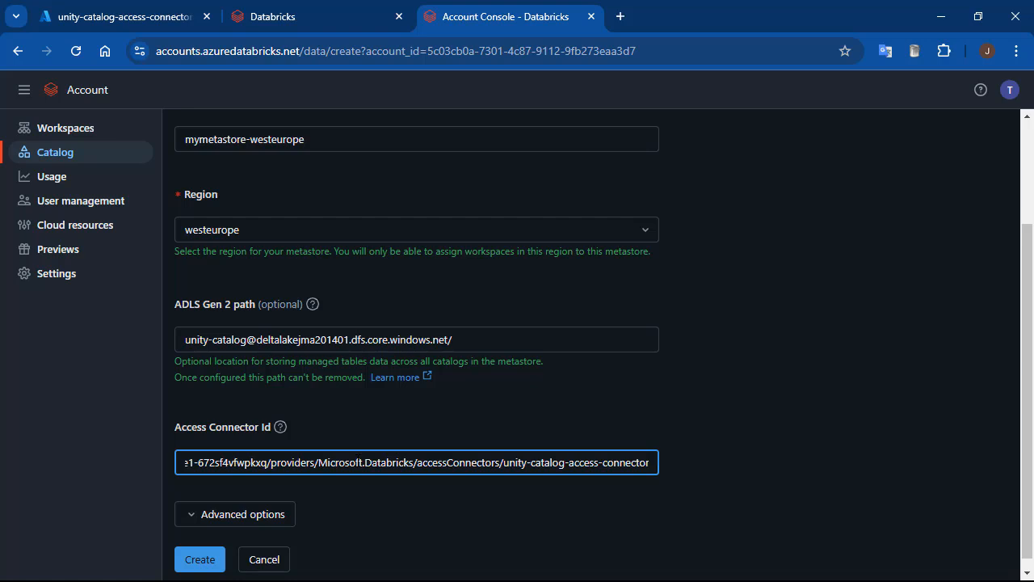
click(199, 566)
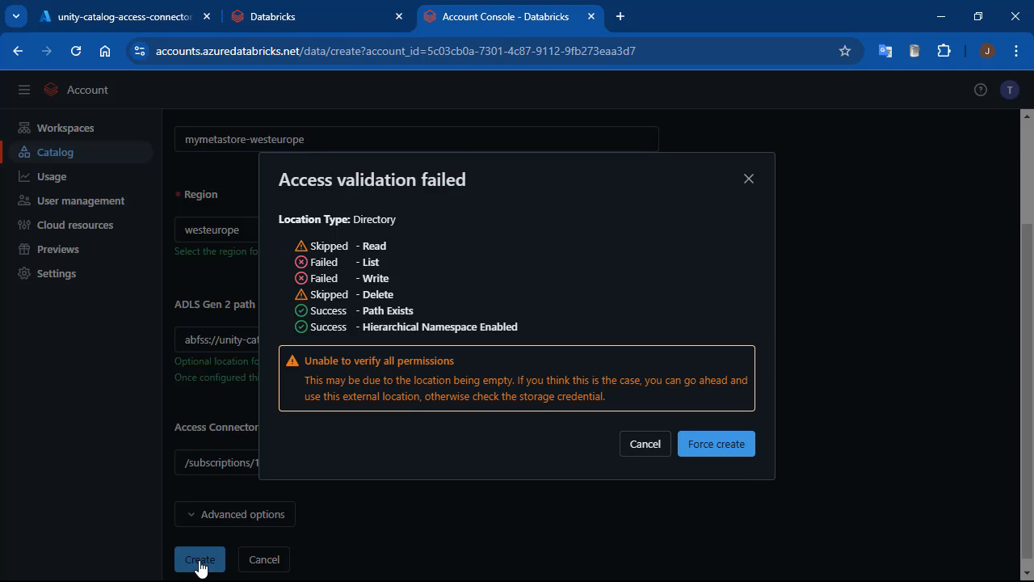
click(643, 447)
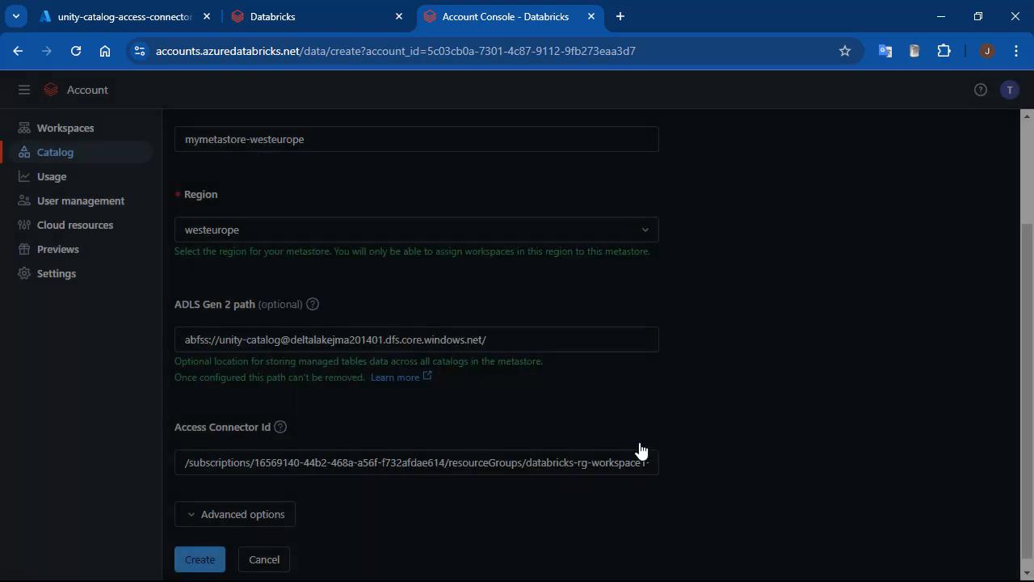
In the Azure portal, start a role assignment on the storage account deltalakejma201401 with the Storage Blob Data Contributor role.
click(147, 17)
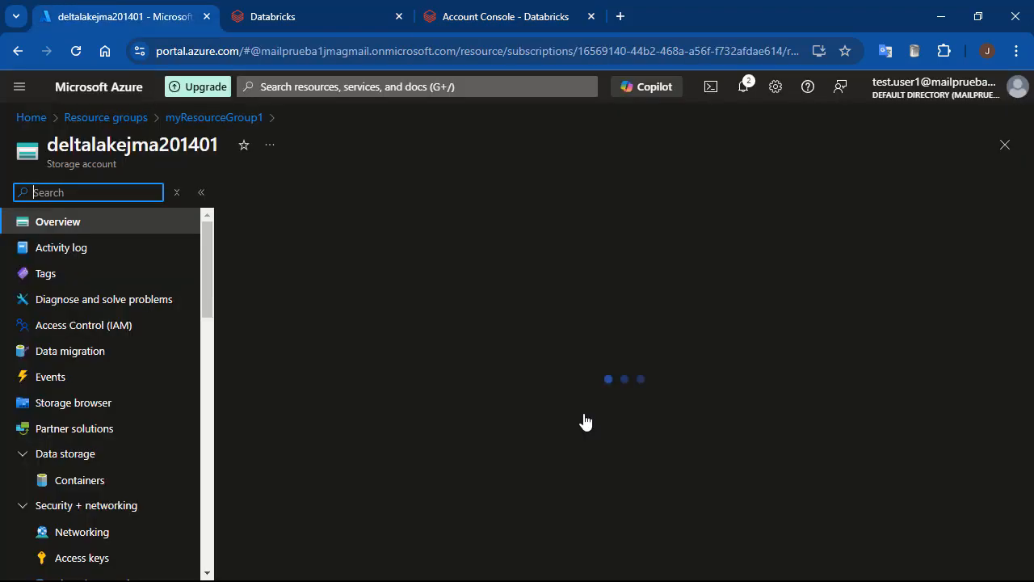
click(21, 326)
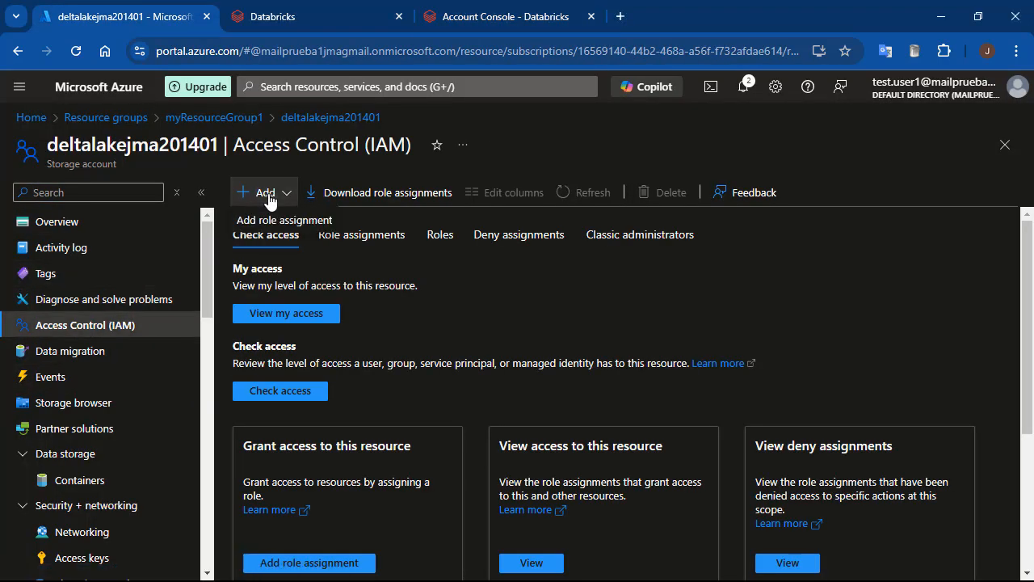
click(281, 227)
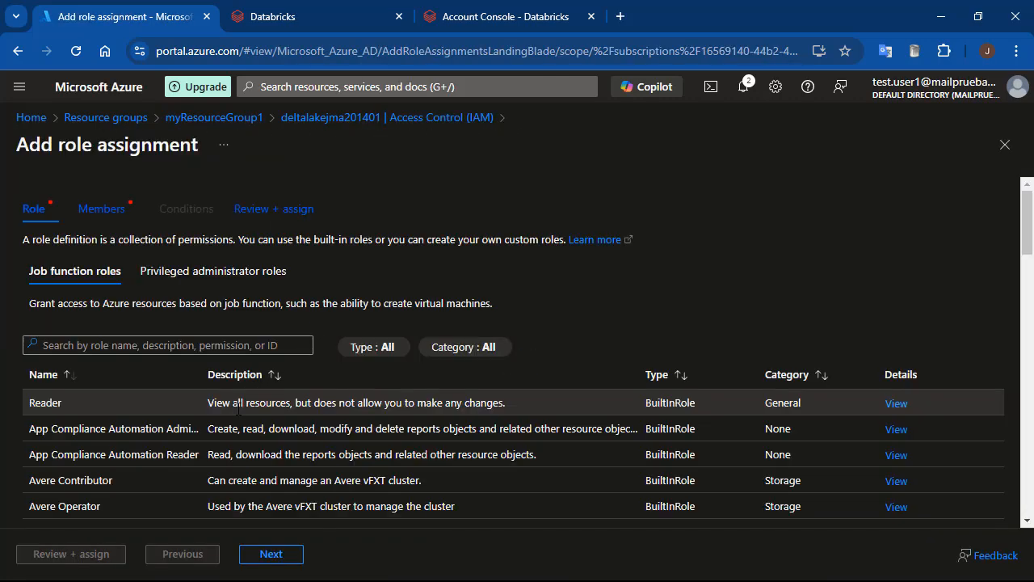
scroll(302, 342, down, 1)
click(106, 264)
text(Storage blob)
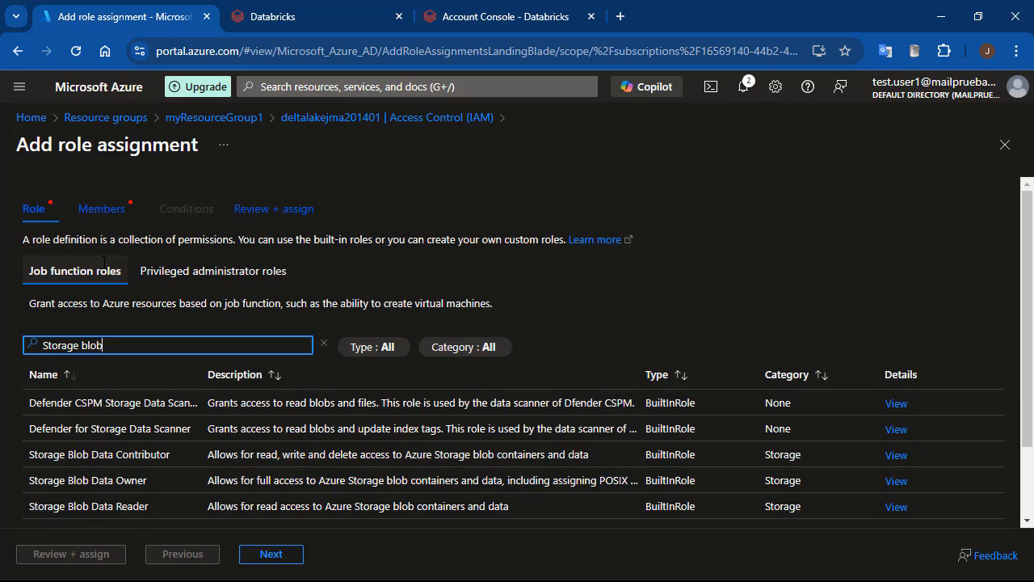
click(97, 454)
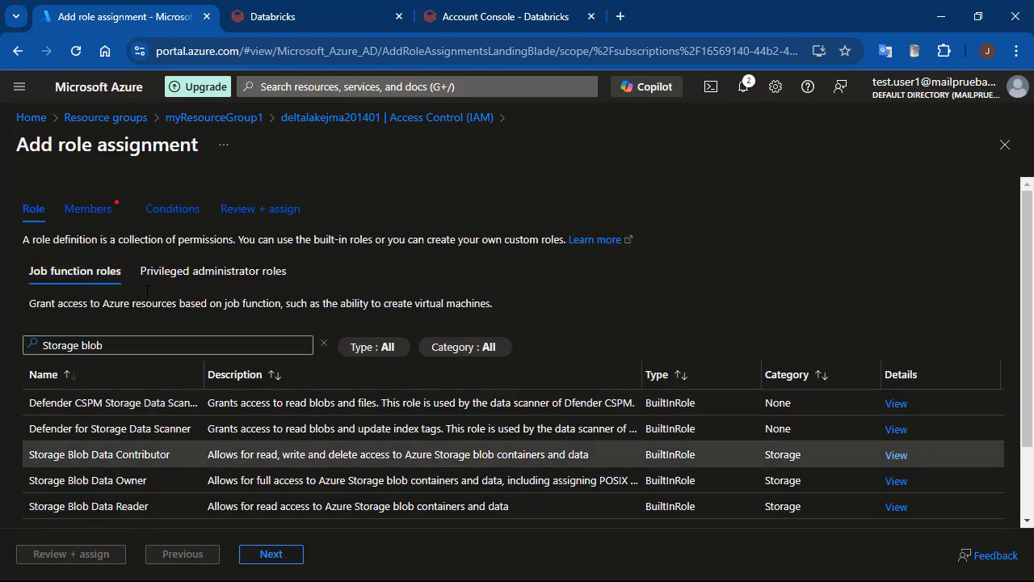
Assign the role to the managed identity of workspace1's unity-catalog-access-connector, chosen among the Access Connectors for Azure Databricks.
click(95, 216)
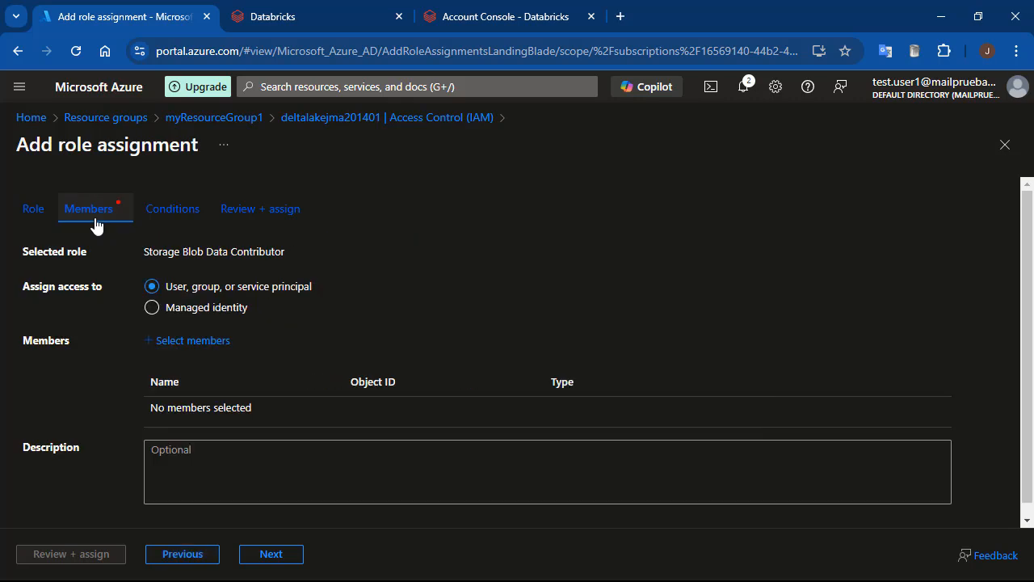
click(154, 309)
click(168, 341)
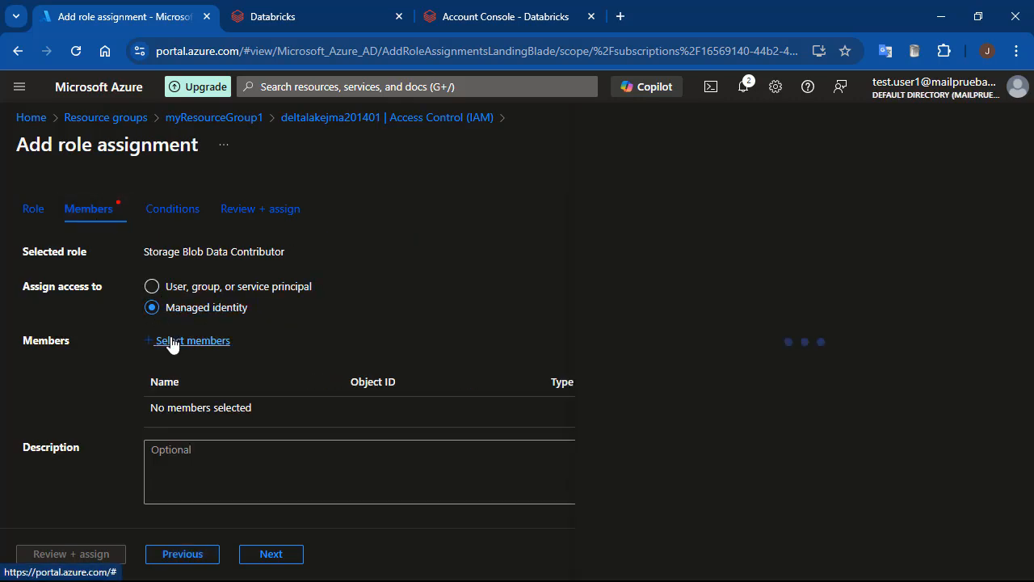
click(707, 290)
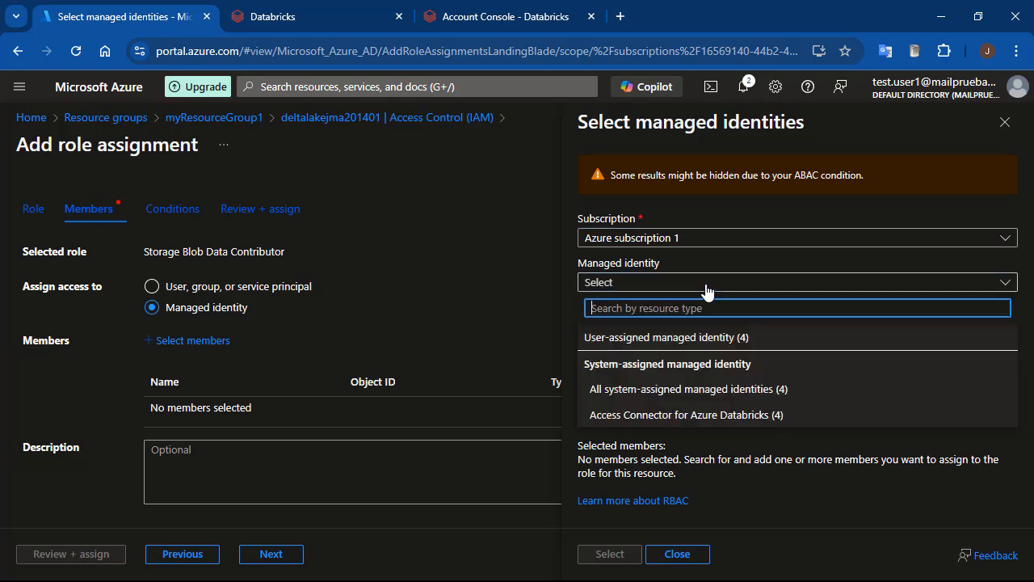
click(716, 416)
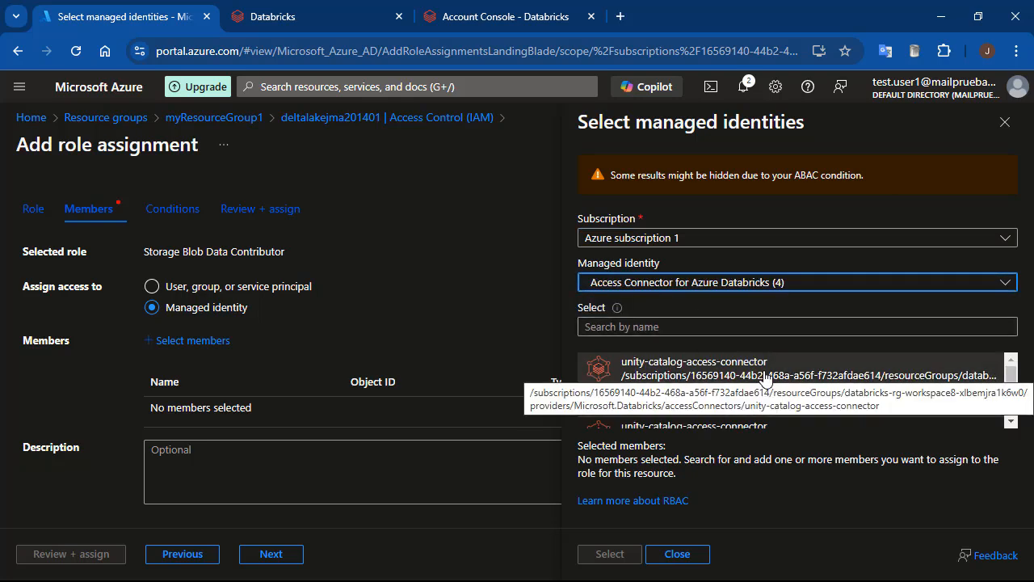
drag(1013, 380, 1013, 397)
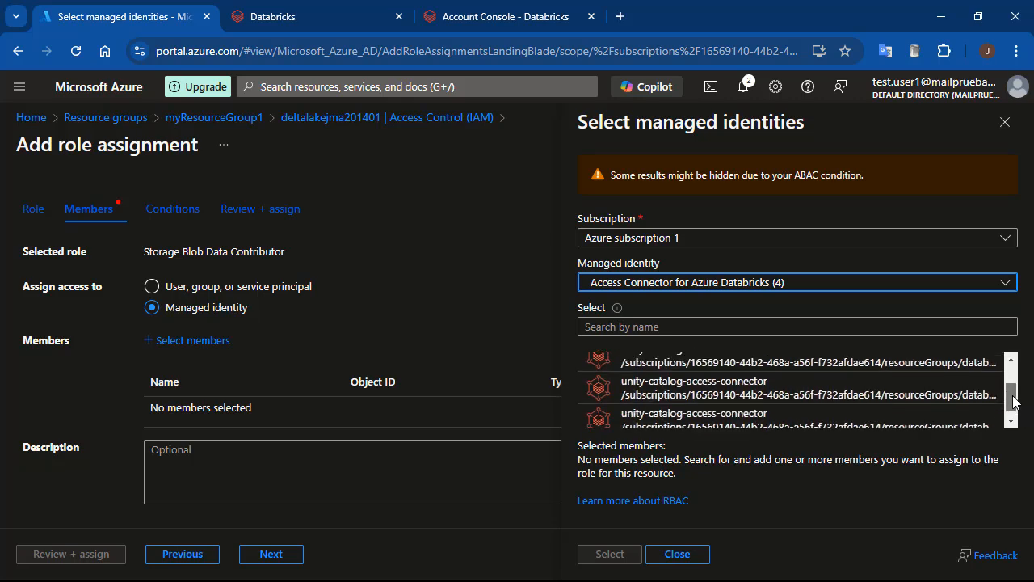
click(898, 368)
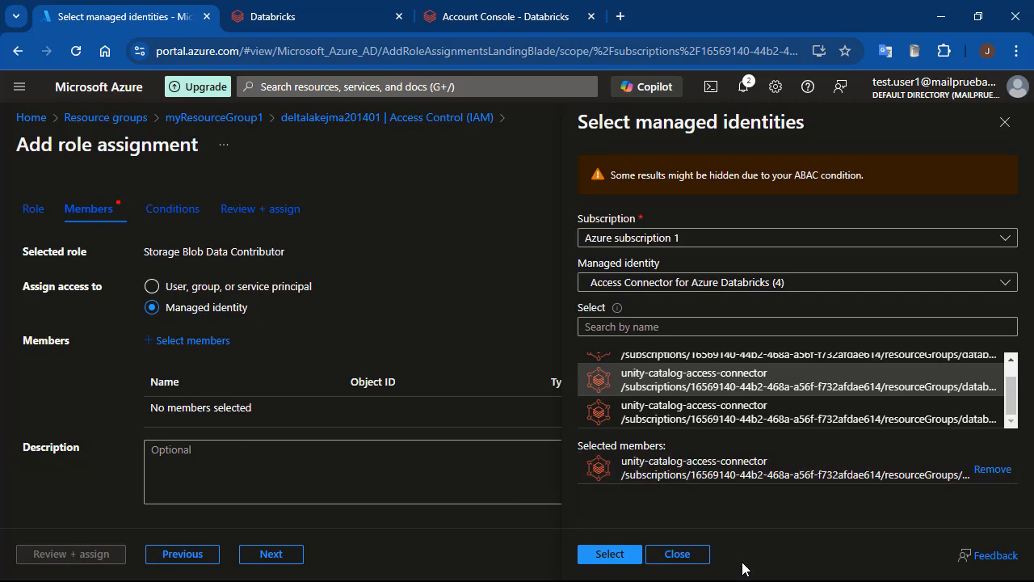
click(624, 556)
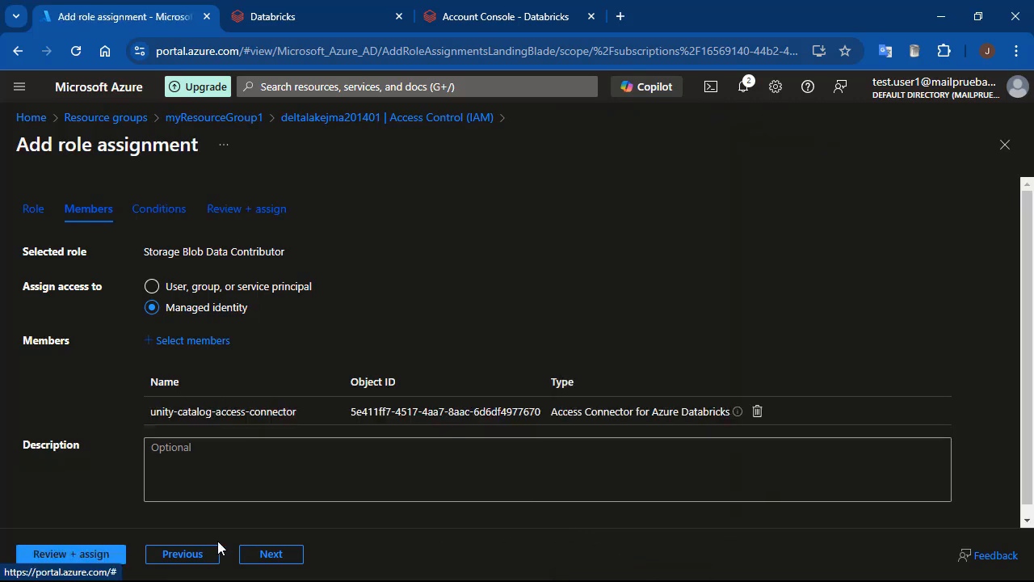
double_click(89, 557)
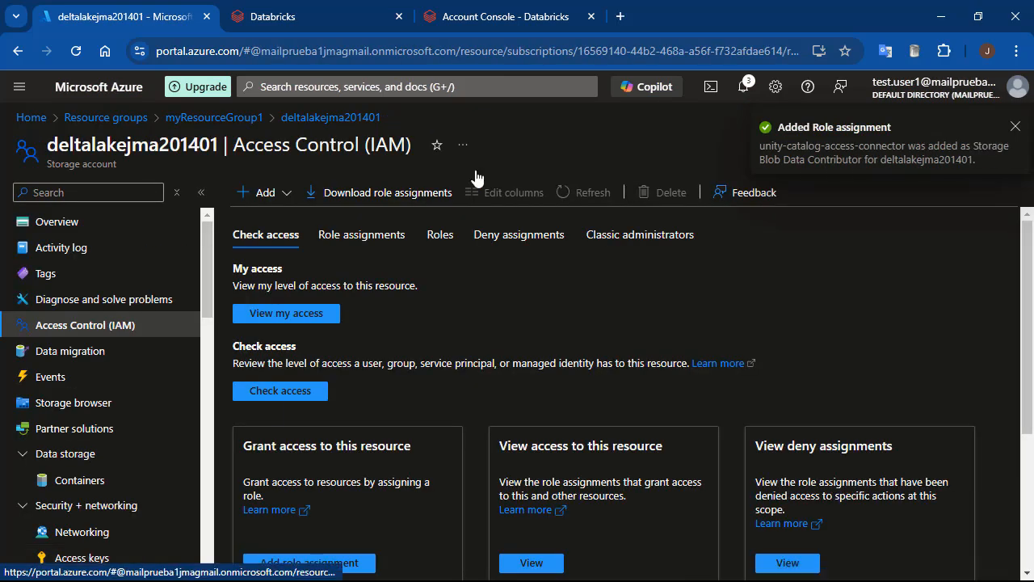
Create mymetastore-westeurope in the Databricks account console without assigning workspaces, and open its list of assigned workspaces from the catalog.
click(504, 24)
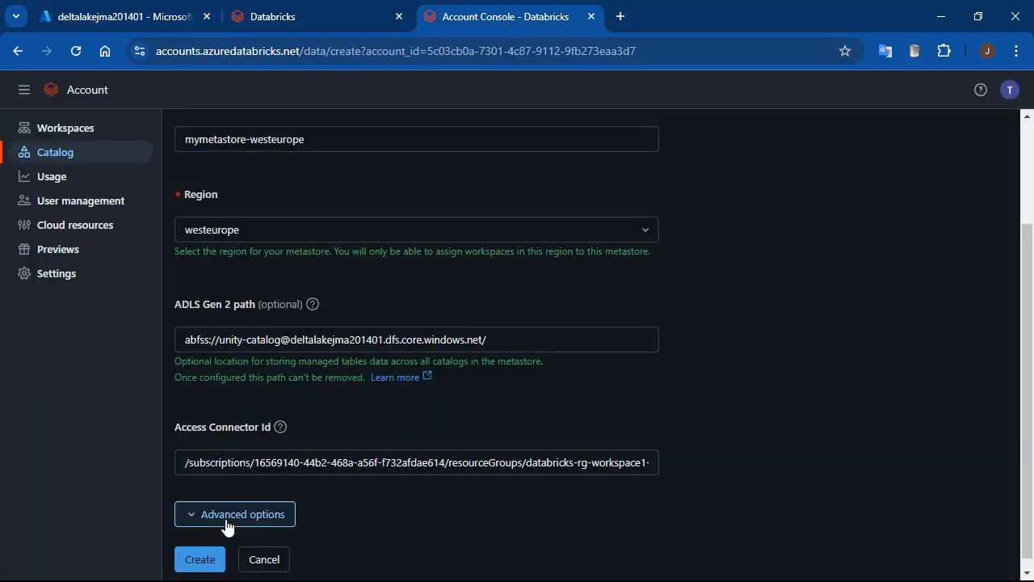
click(198, 559)
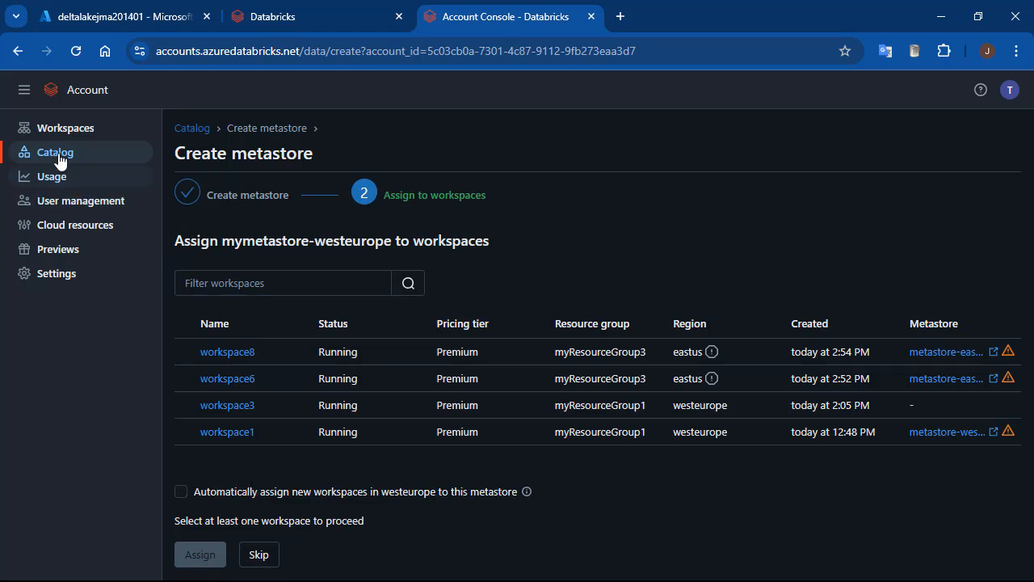
click(55, 153)
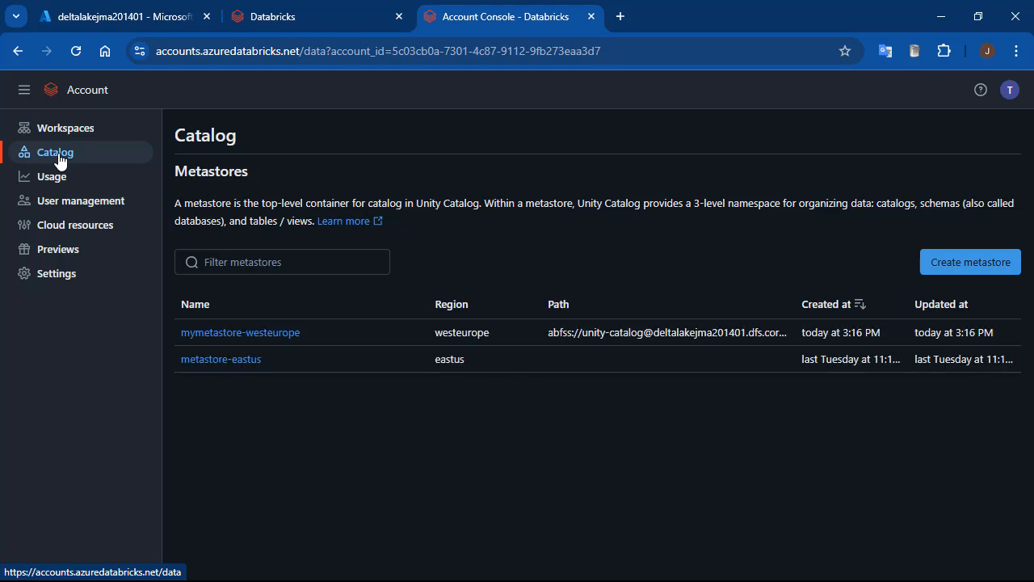
click(250, 337)
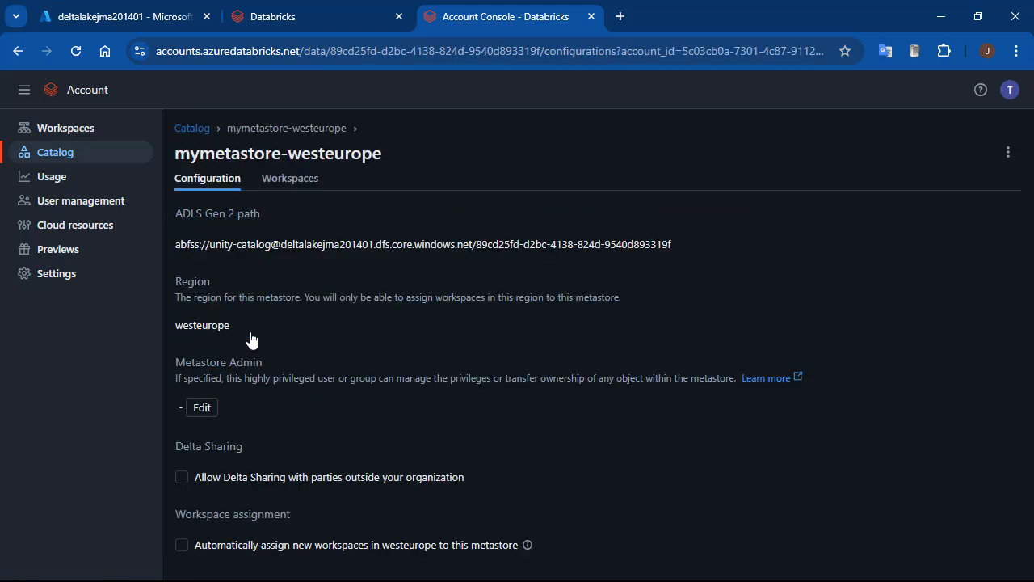
click(292, 185)
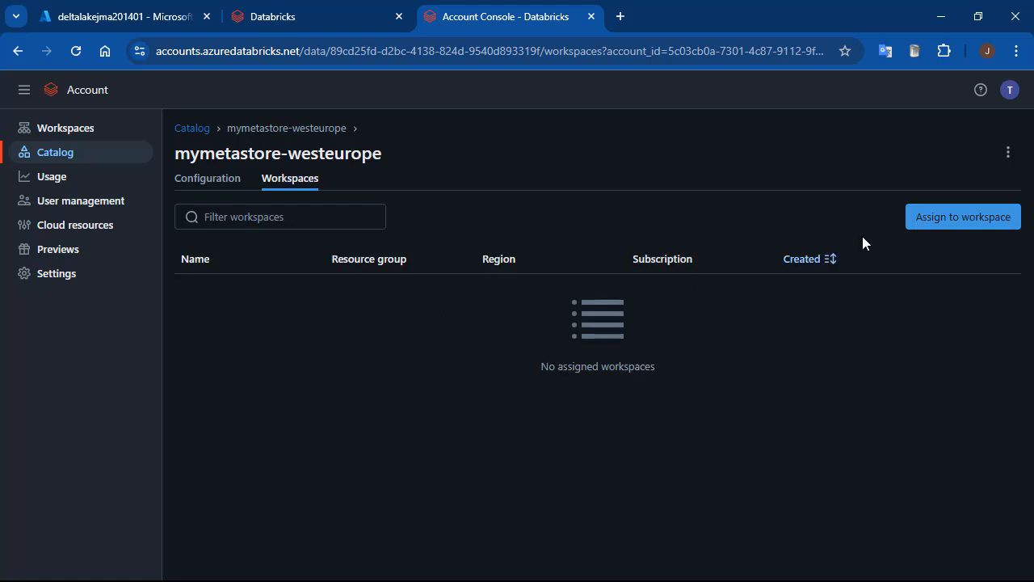
Assign mymetastore-westeurope to workspace1 and workspace3, with automatic assignment enabled for new workspaces in westeurope.
click(923, 220)
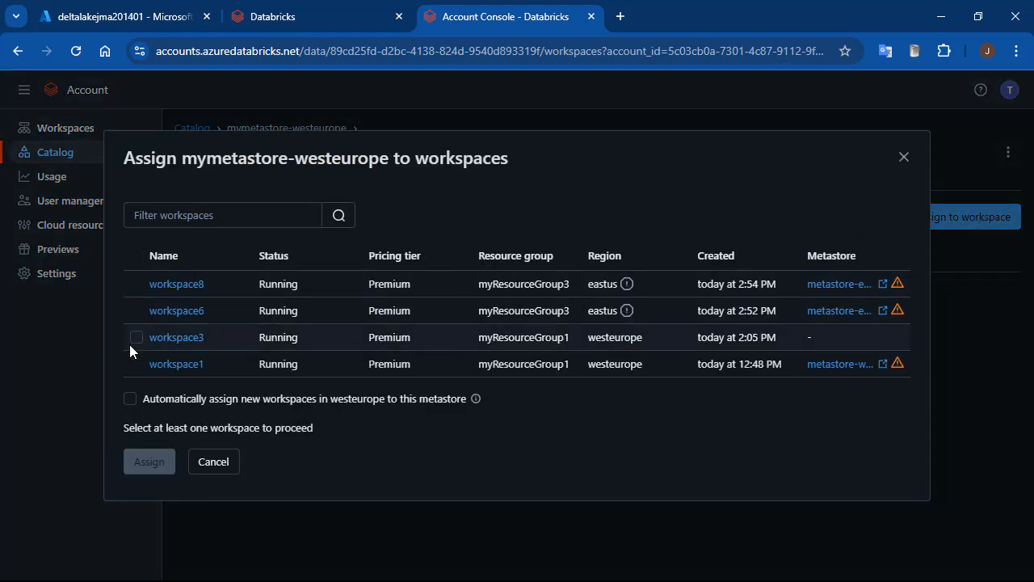
click(136, 364)
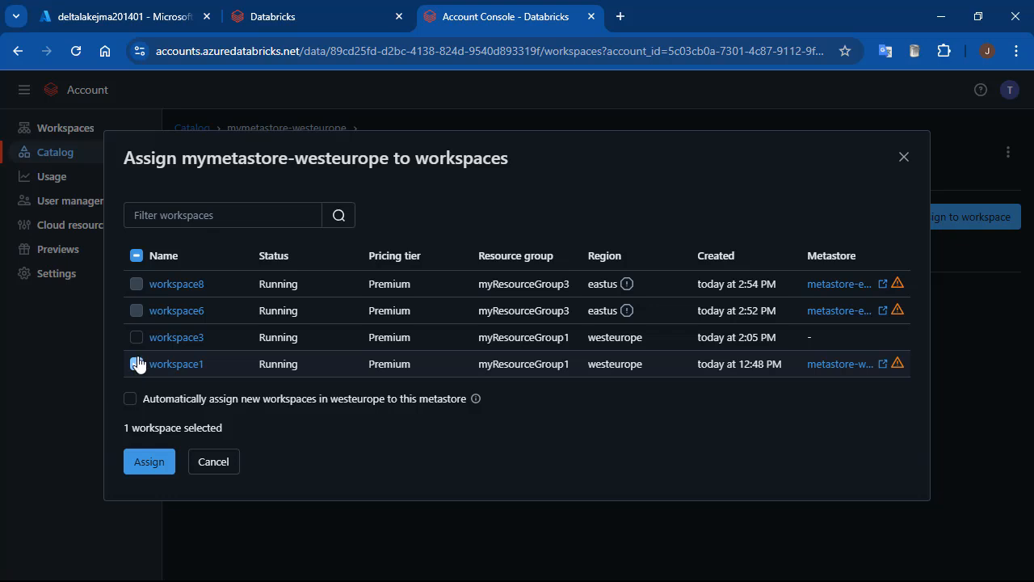
click(136, 337)
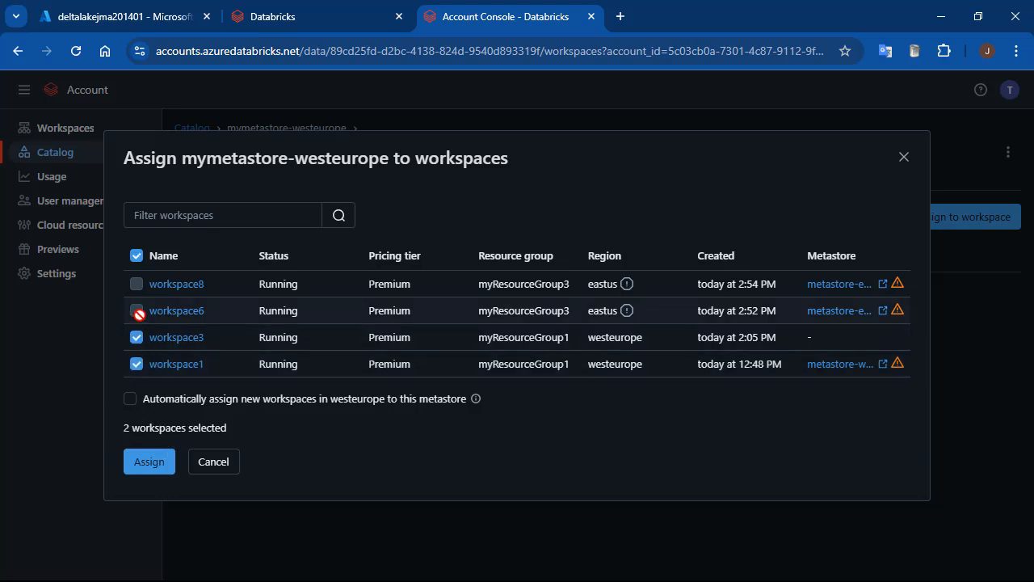
click(130, 400)
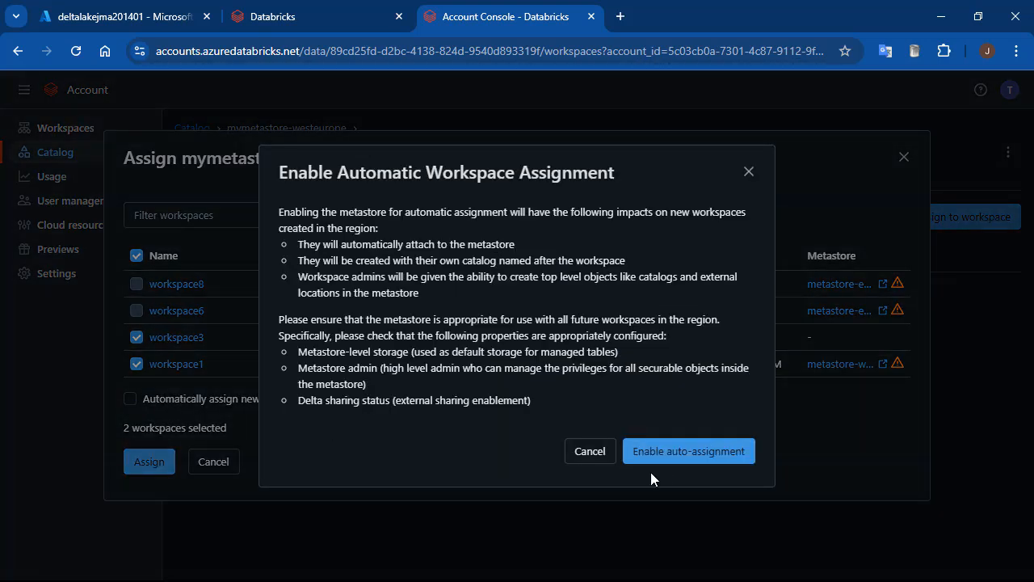
click(682, 465)
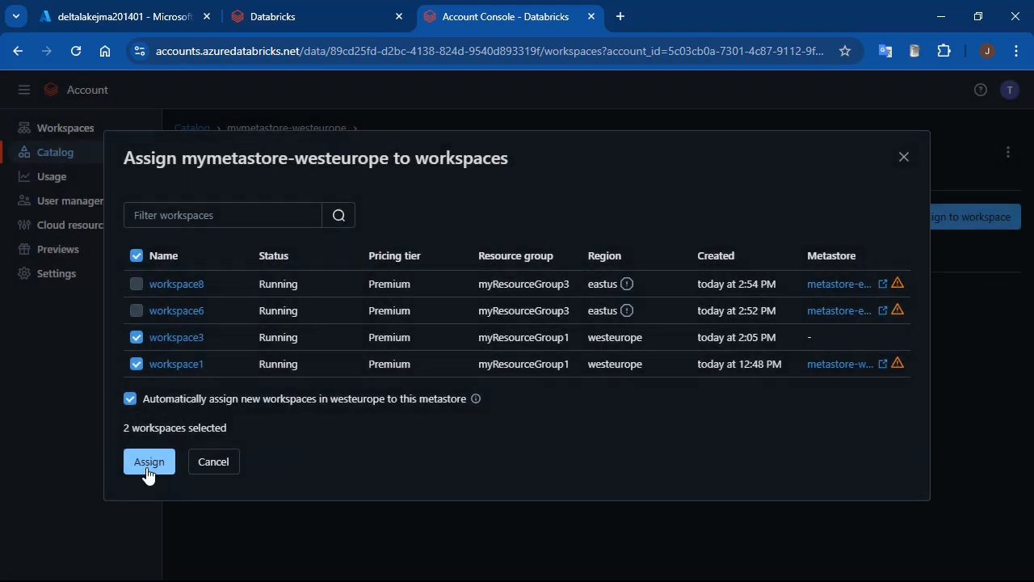
click(147, 472)
click(737, 444)
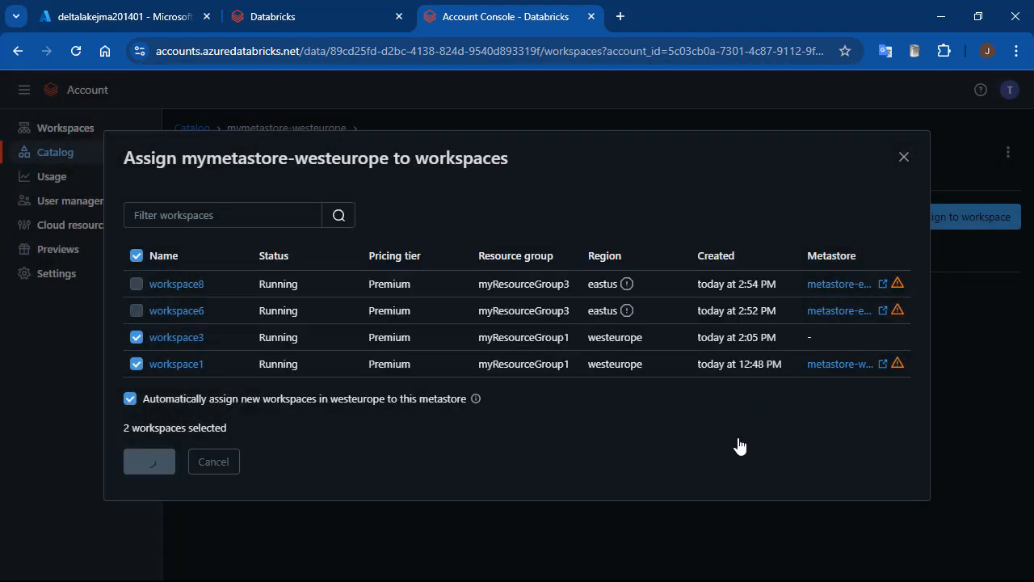